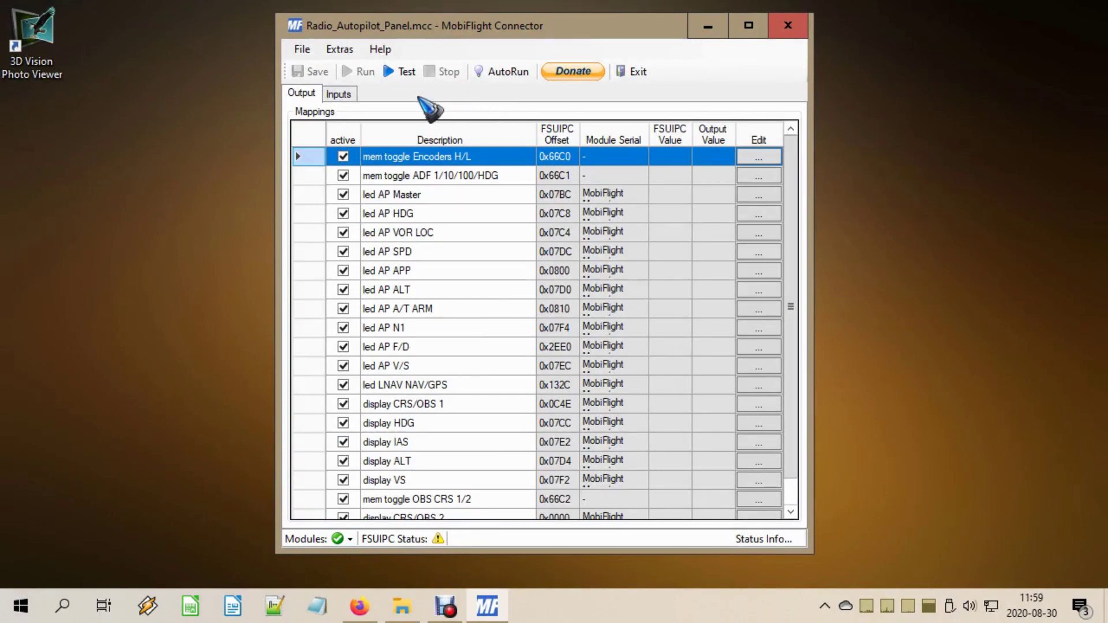
Step: Open the Extras menu to reveal the orphaned-serials and Settings options
{"action": "left_click", "coordinate": [338, 51]}
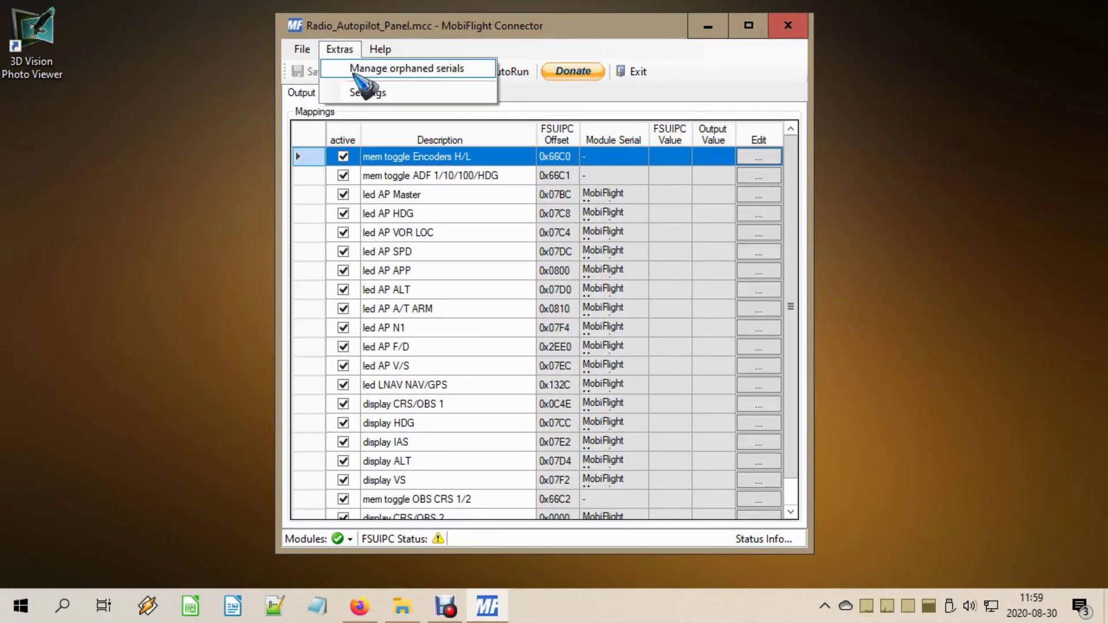
Step: Open Settings on the MobiFlight Modules tab and select the Mega's enc_HDG encoder on pins 54 and 55
{"action": "left_click", "coordinate": [381, 97]}
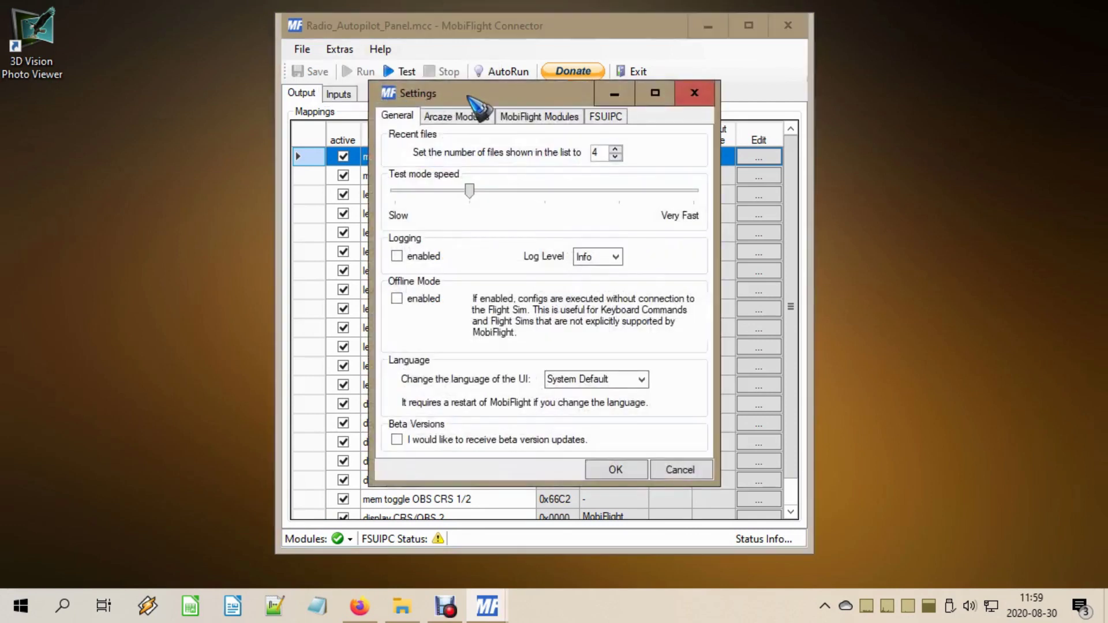
{"action": "left_click", "coordinate": [557, 118]}
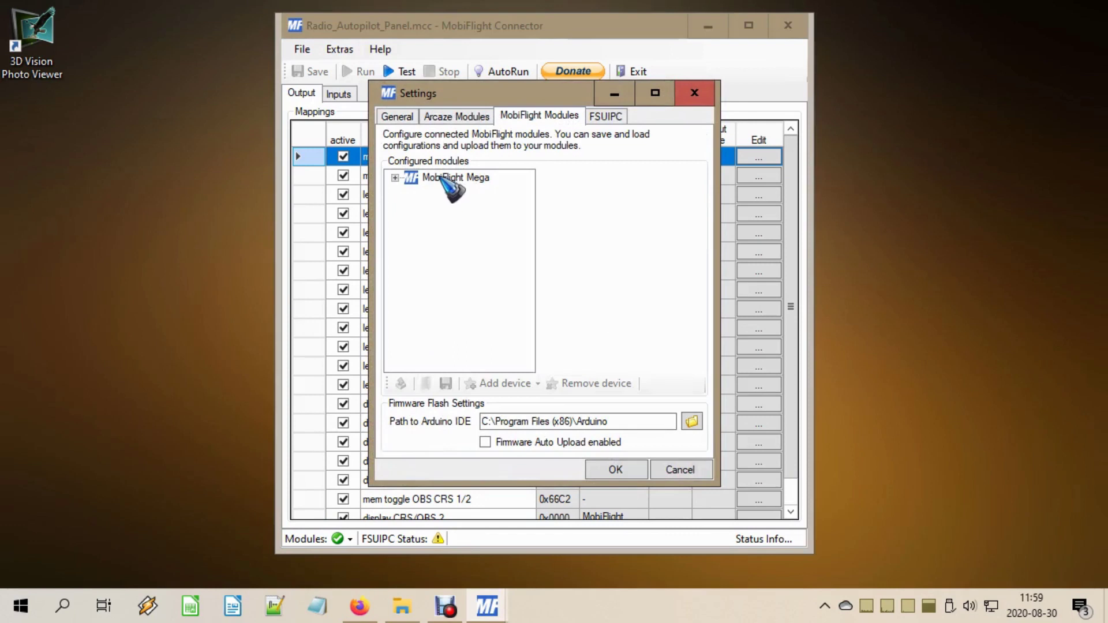
{"action": "left_click", "coordinate": [395, 178]}
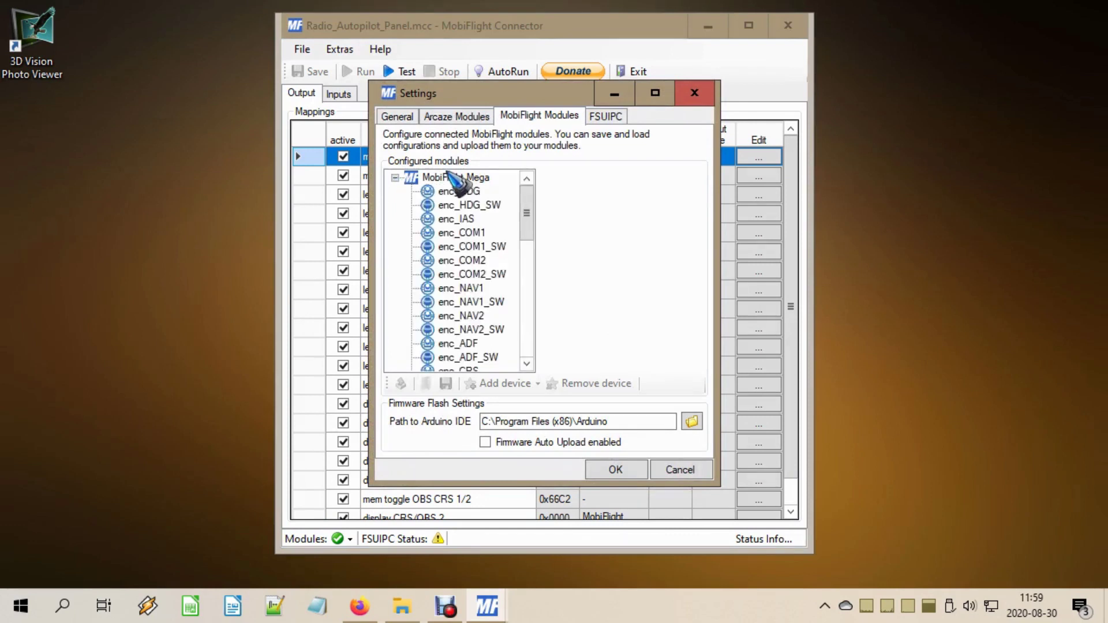
{"action": "left_click", "coordinate": [471, 193]}
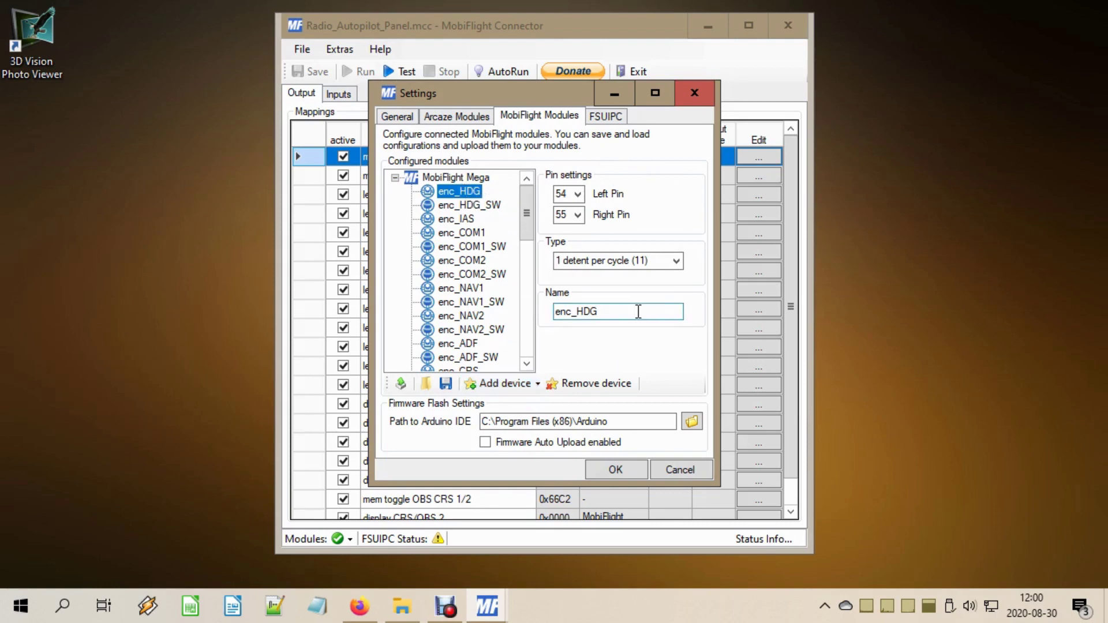
Step: Check enc_HDG's name and keep its type at 1 detent per cycle (11)
{"action": "left_click", "coordinate": [621, 314]}
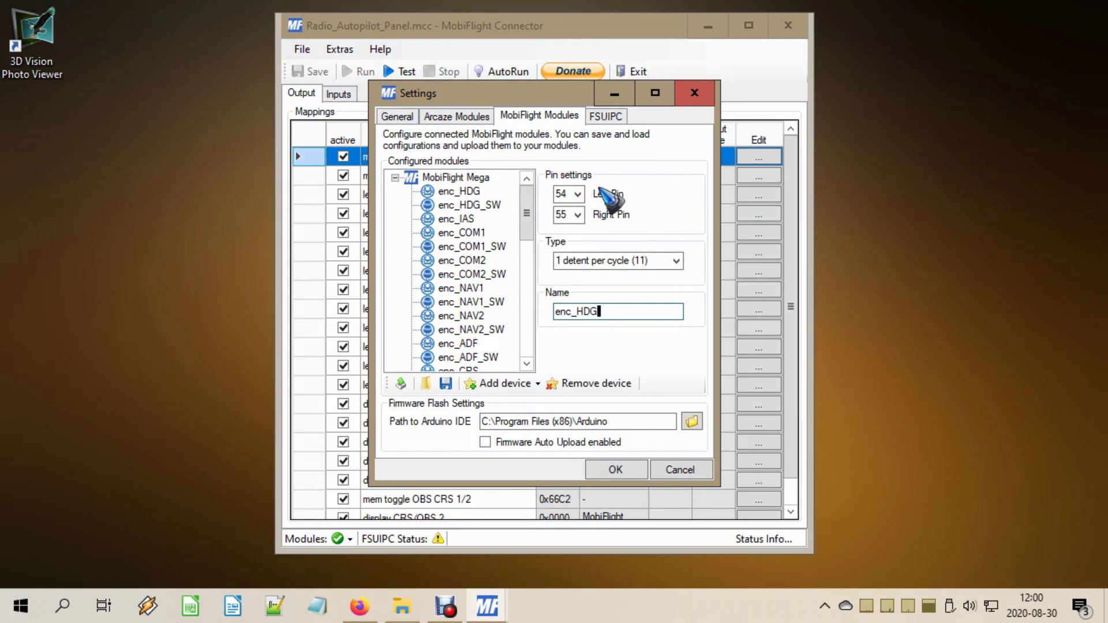
{"action": "left_click", "coordinate": [676, 261]}
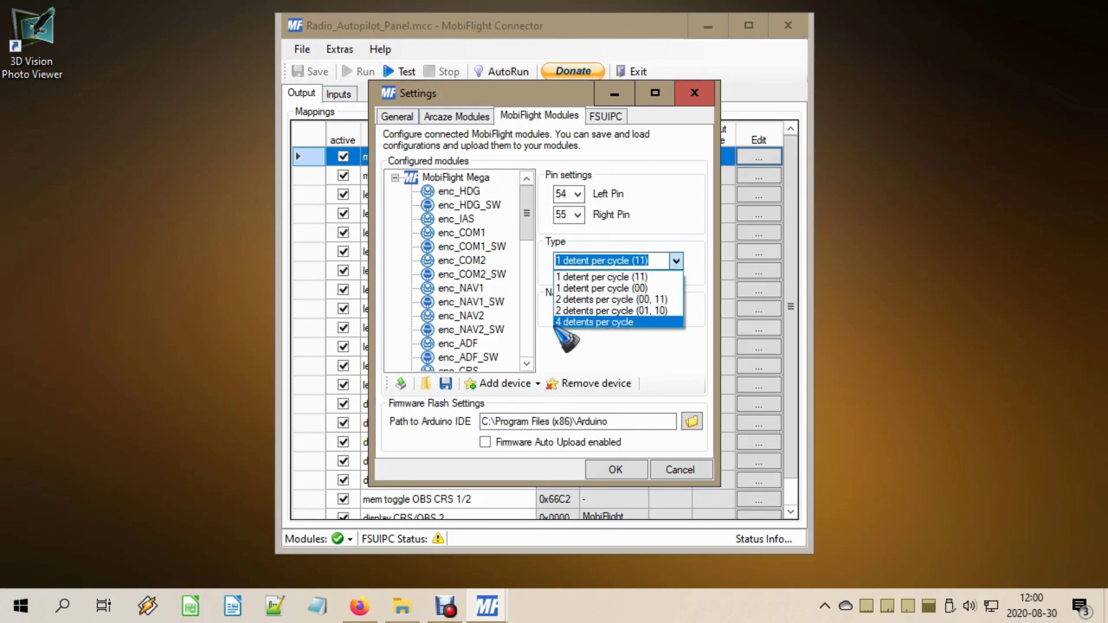
{"action": "left_click", "coordinate": [635, 276]}
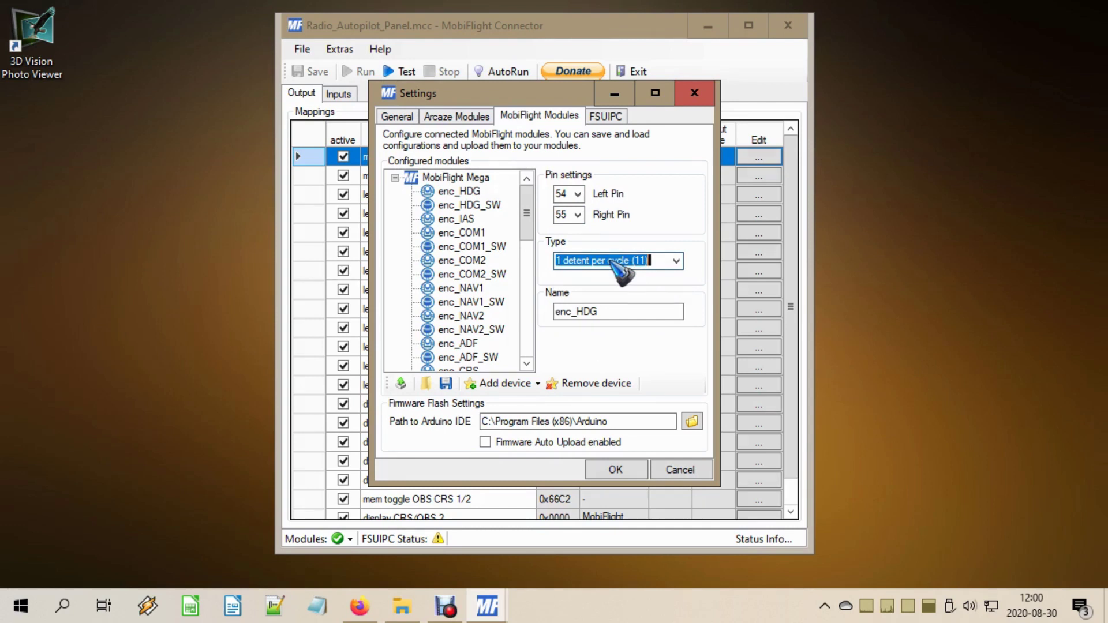
Step: Review the enc_IAS, enc_ALT and enc_VS encoders, with enc_VS on pins 14 and 15
{"action": "left_click", "coordinate": [478, 221]}
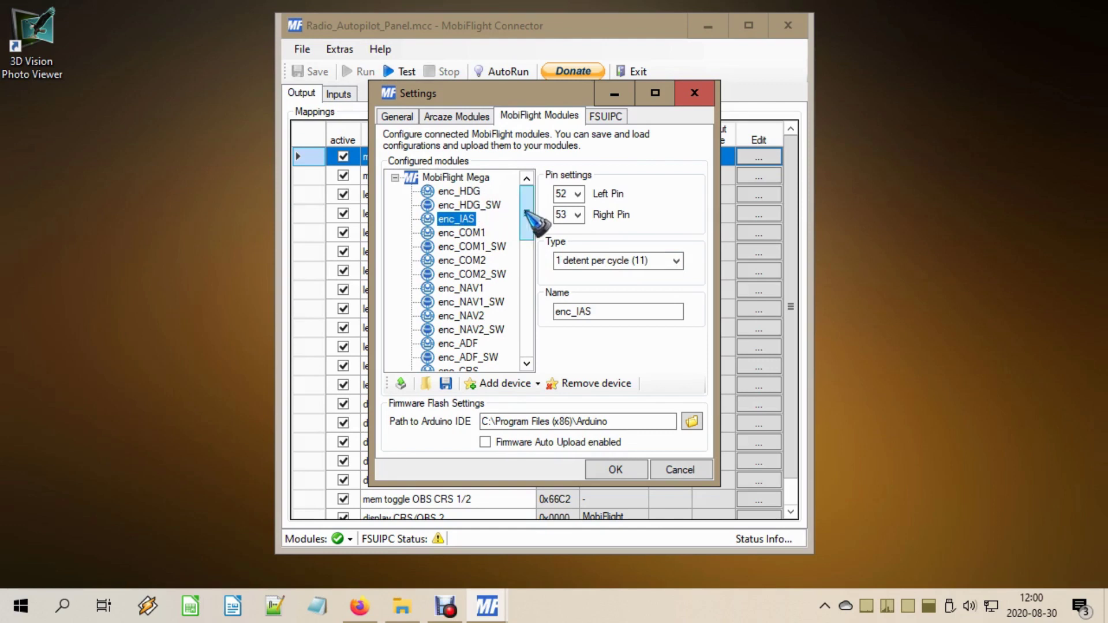
{"action": "scroll", "coordinate": [525, 224], "scroll_direction": "down", "scroll_amount": 1}
{"action": "scroll", "coordinate": [526, 224], "scroll_direction": "down", "scroll_amount": 1}
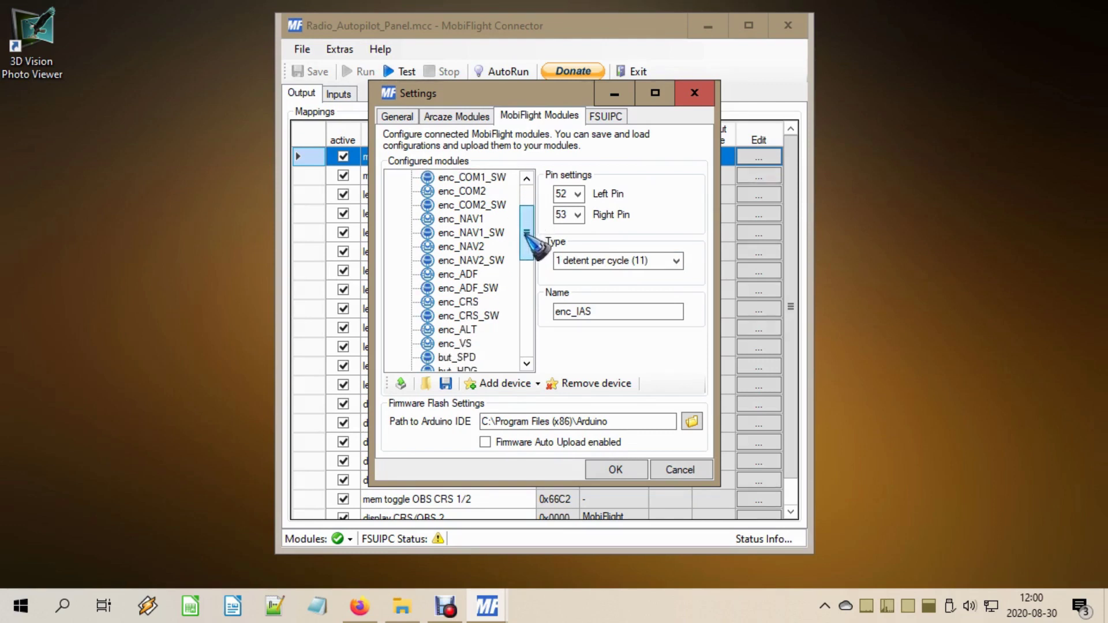
{"action": "left_click", "coordinate": [472, 329]}
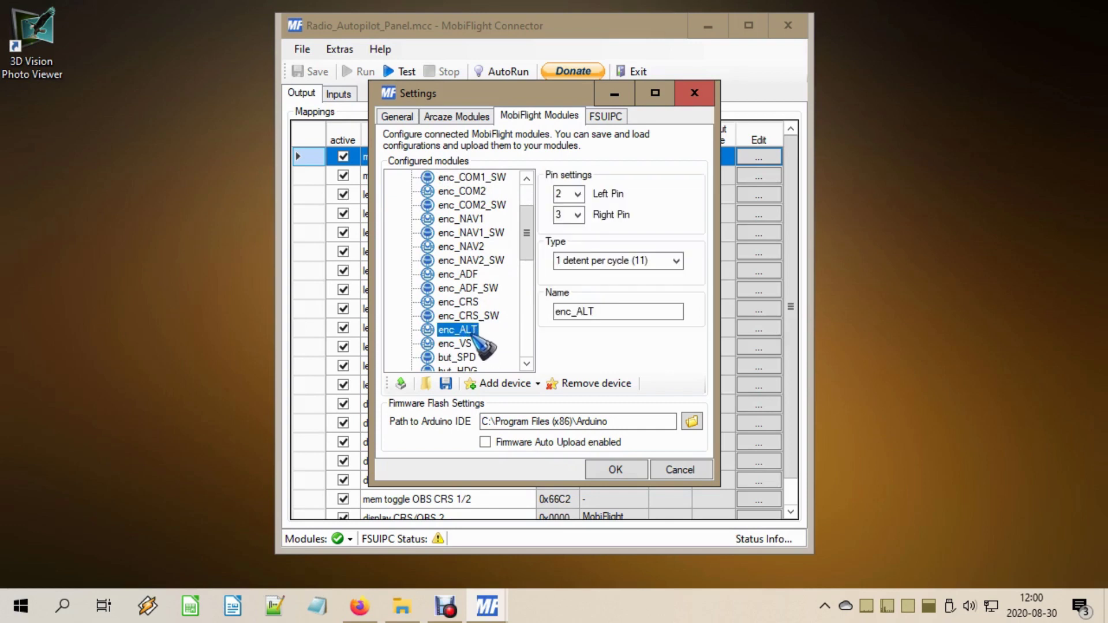
{"action": "left_click", "coordinate": [465, 345]}
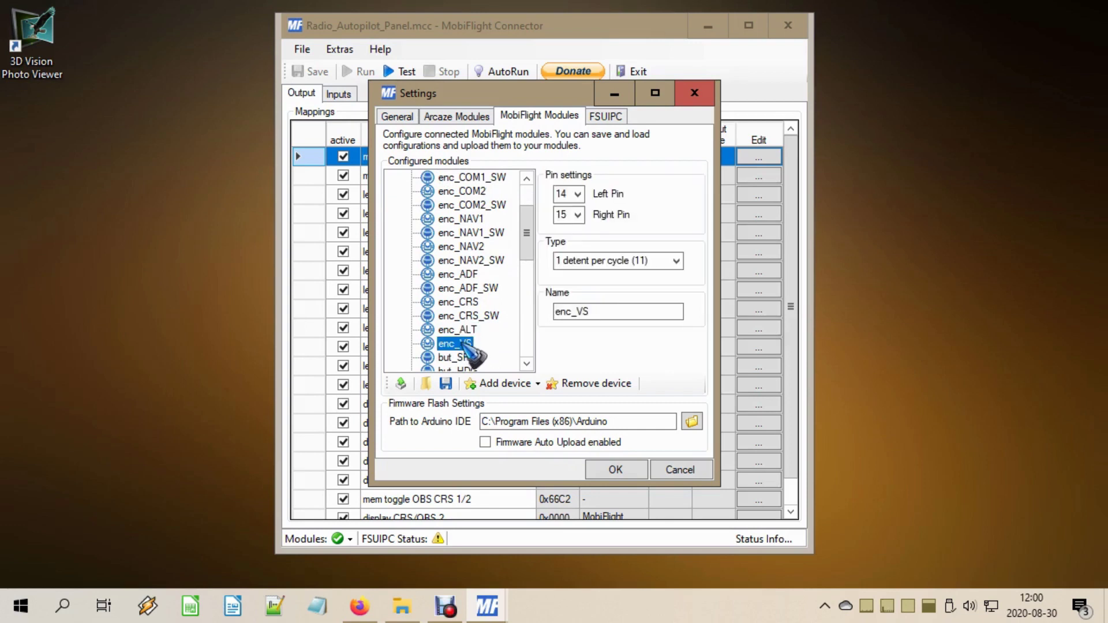
{"action": "left_click_drag", "start_coordinate": [523, 244], "coordinate": [529, 204]}
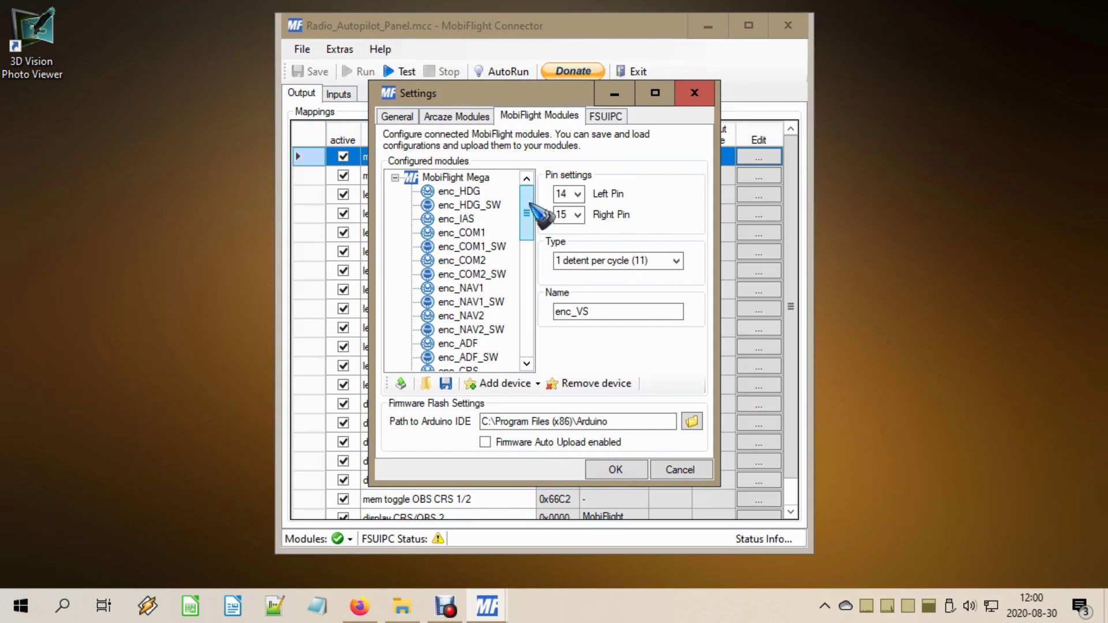
Step: Review enc_HDG_SW on pin 56, upload and save the module config, then cancel Settings
{"action": "left_click", "coordinate": [478, 206]}
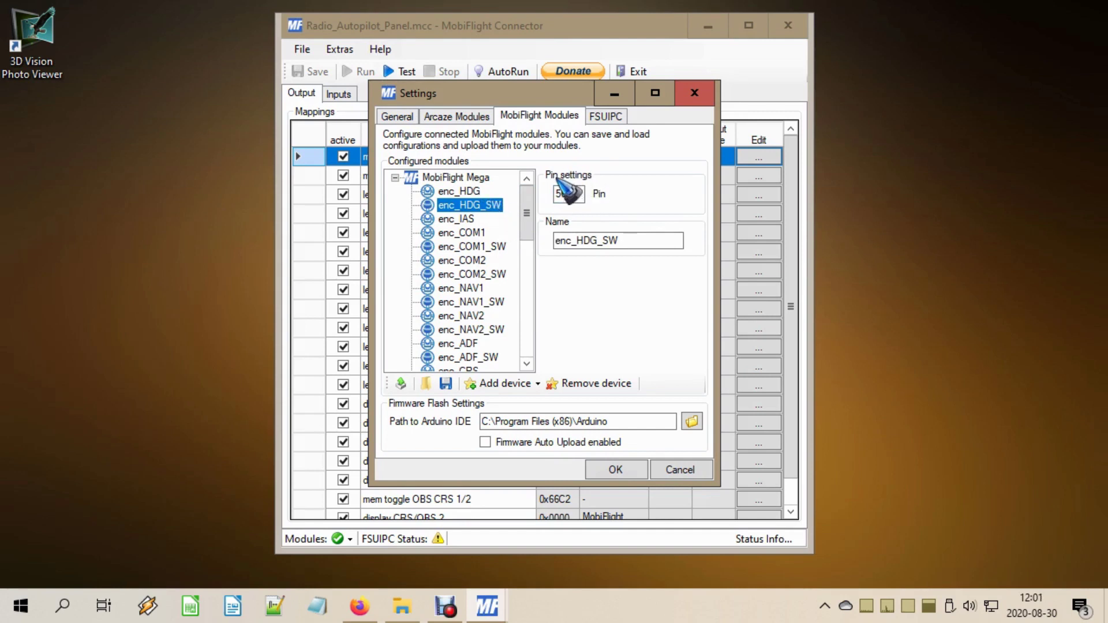
{"action": "left_click", "coordinate": [642, 241]}
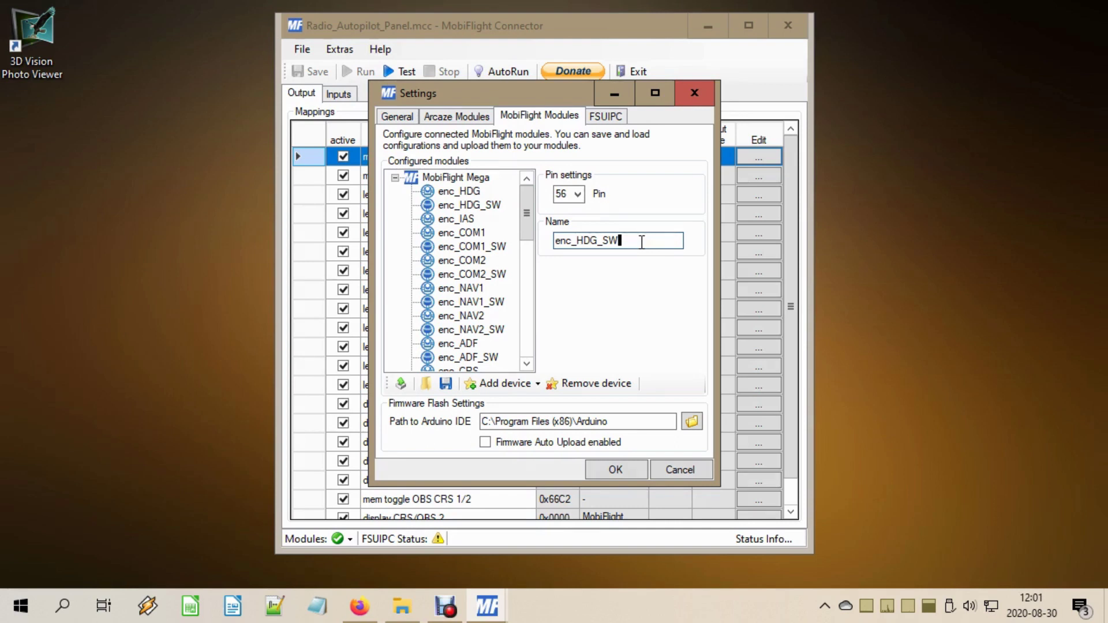
{"action": "left_click", "coordinate": [402, 383]}
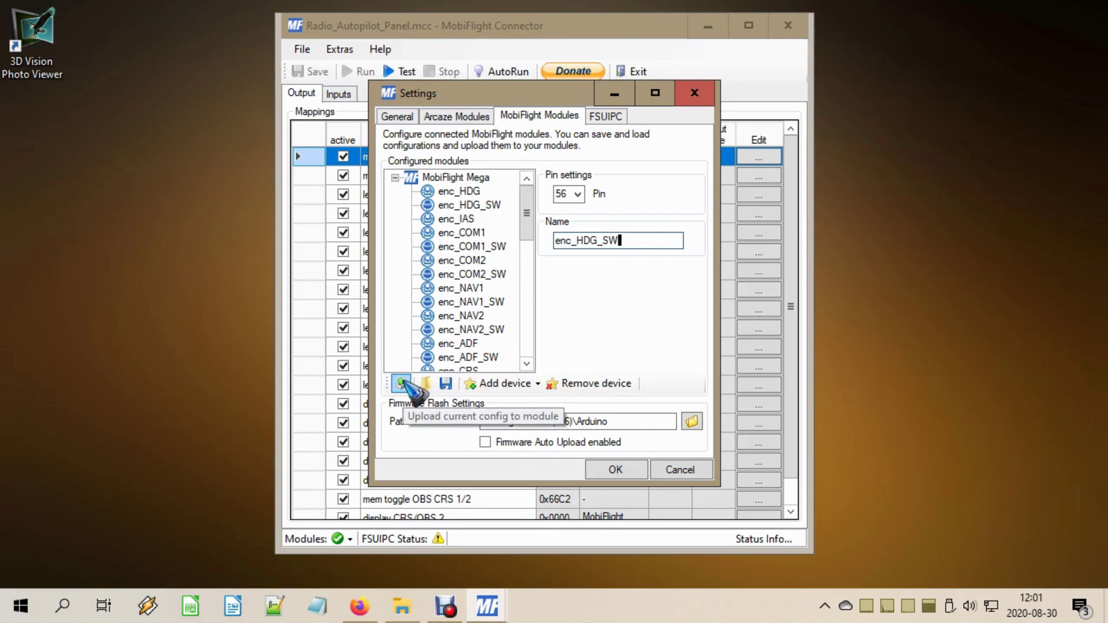
{"action": "left_click", "coordinate": [446, 384]}
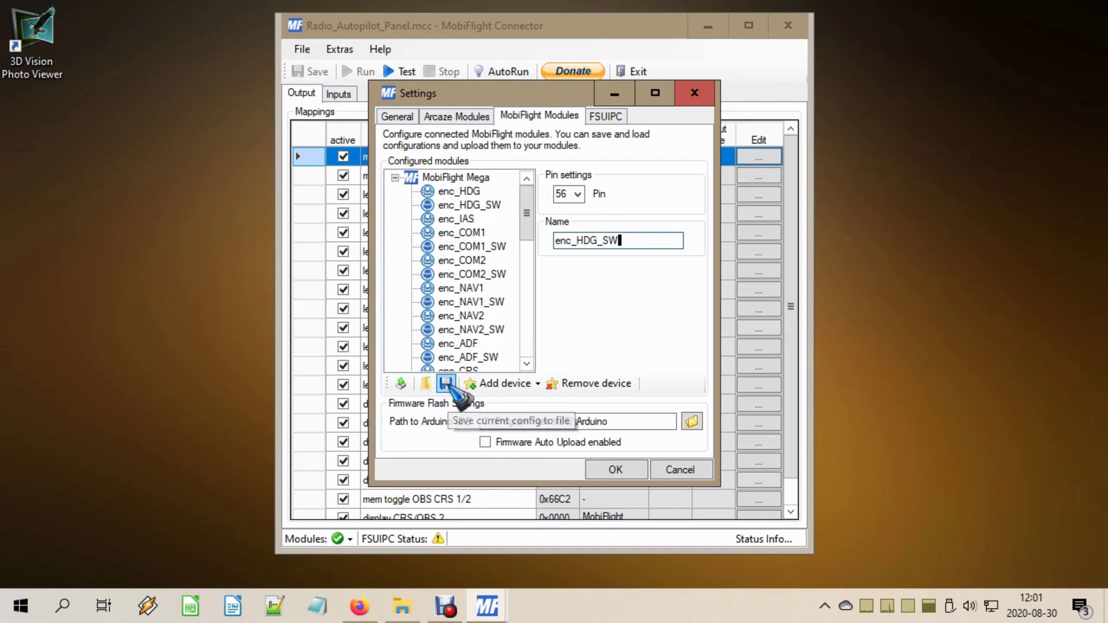
{"action": "left_click", "coordinate": [695, 470]}
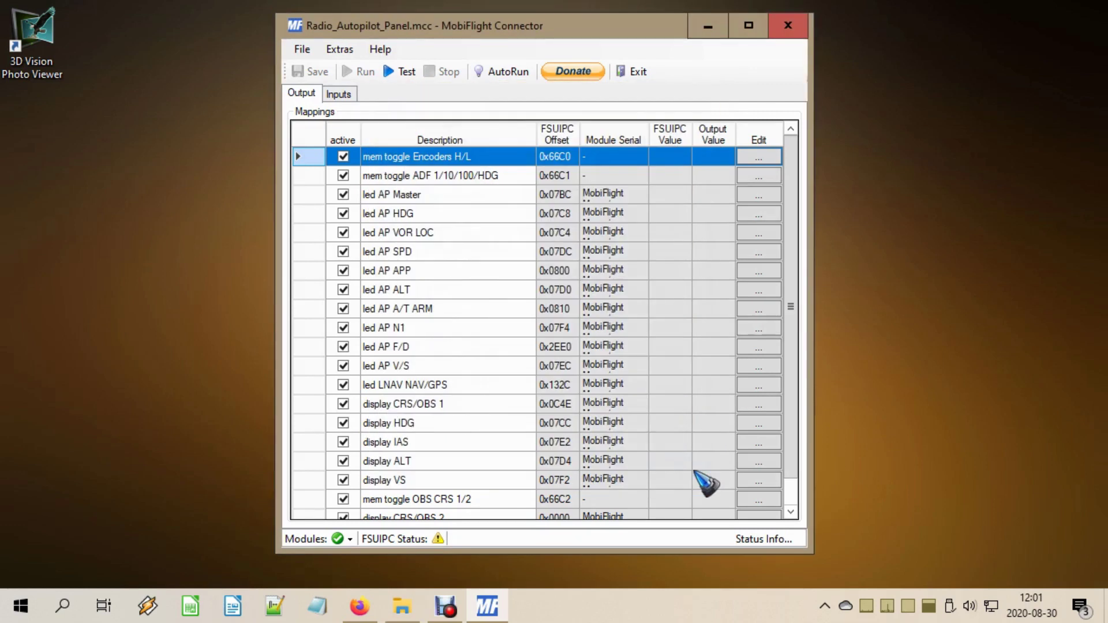
Step: Switch to the Inputs list, scroll through the button and encoder mappings, and select enc HDG
{"action": "left_click", "coordinate": [338, 94]}
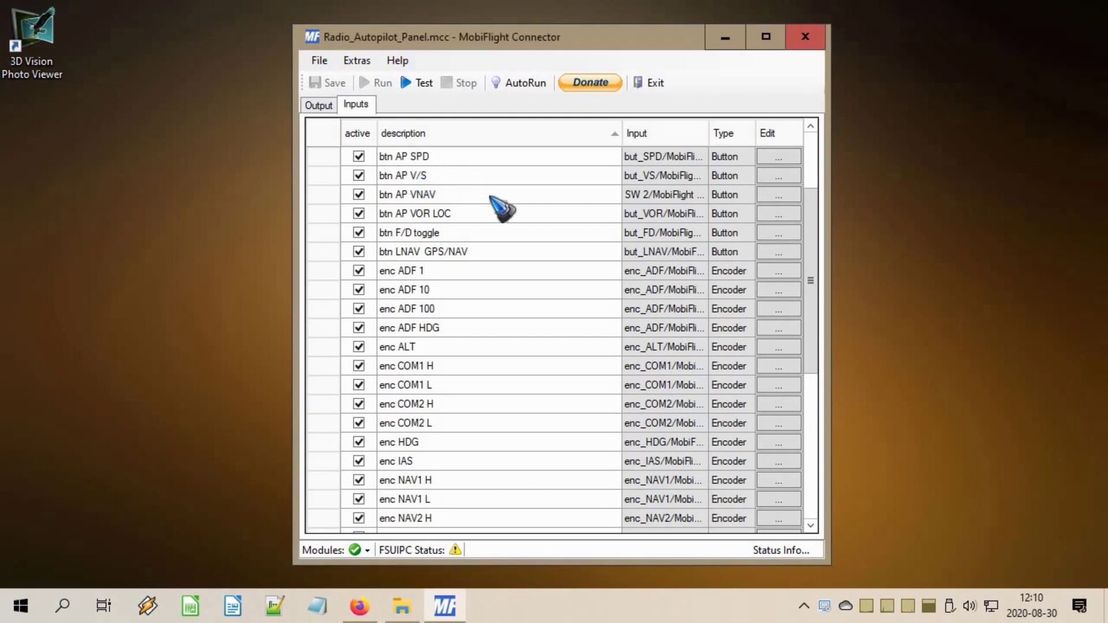
{"action": "scroll", "coordinate": [491, 197], "scroll_direction": "down", "scroll_amount": 5}
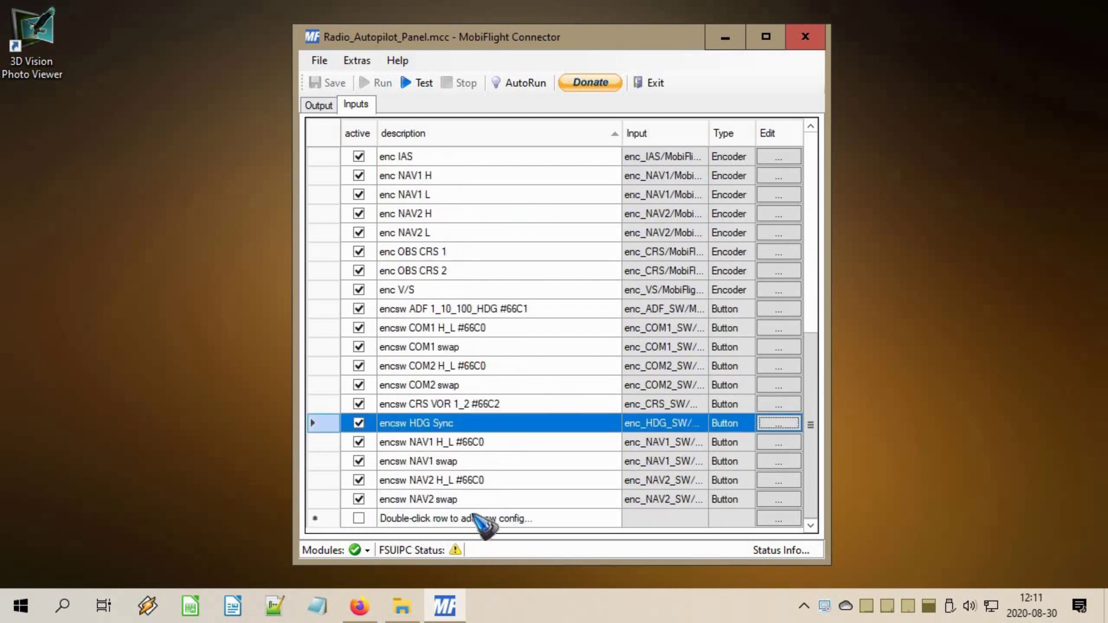
{"action": "scroll", "coordinate": [482, 523], "scroll_direction": "up", "scroll_amount": 8}
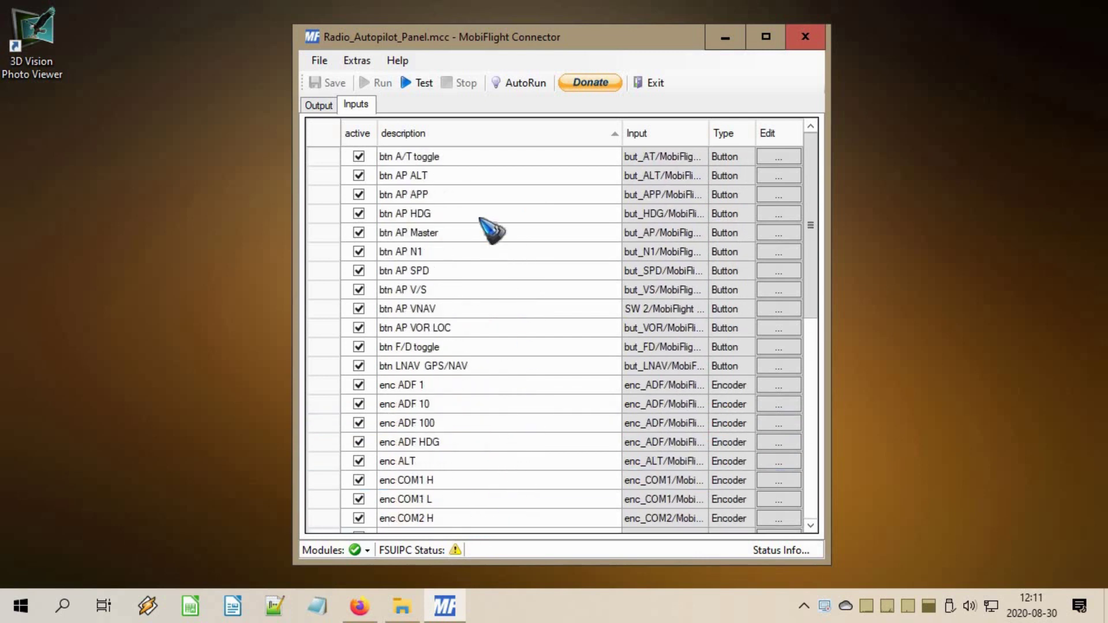
{"action": "scroll", "coordinate": [480, 219], "scroll_direction": "down", "scroll_amount": 1}
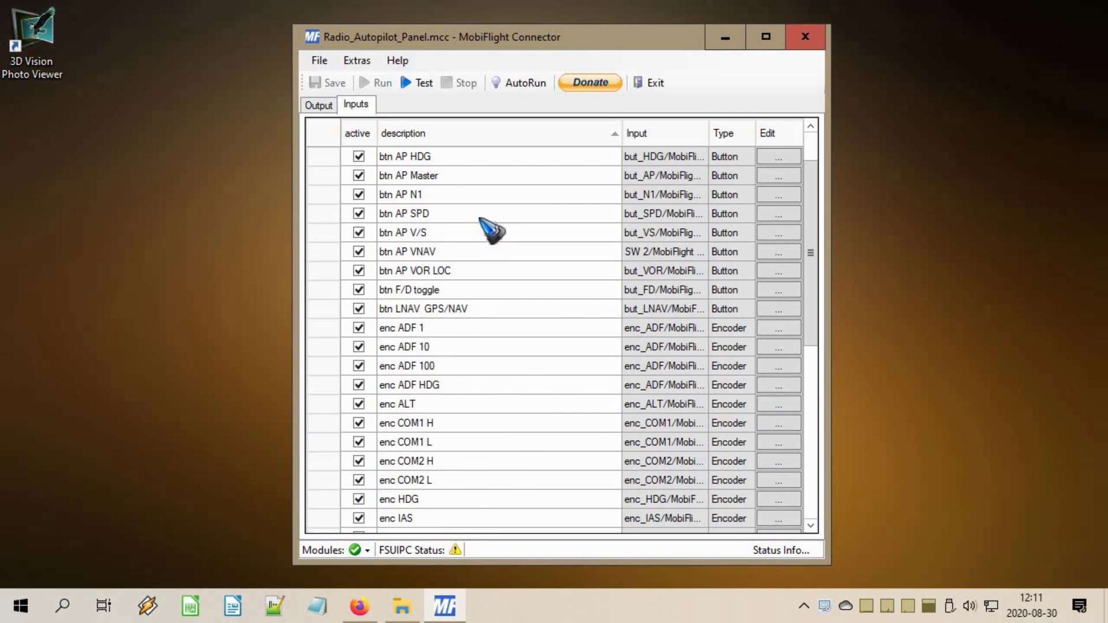
{"action": "scroll", "coordinate": [480, 218], "scroll_direction": "down", "scroll_amount": 1}
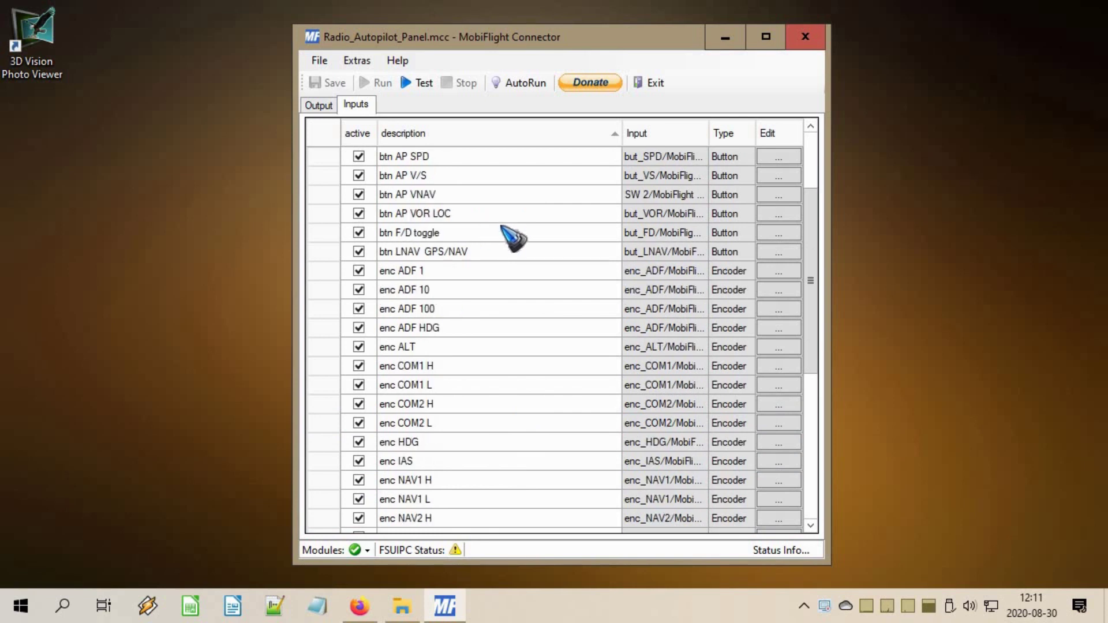
{"action": "scroll", "coordinate": [502, 228], "scroll_direction": "down", "scroll_amount": 1}
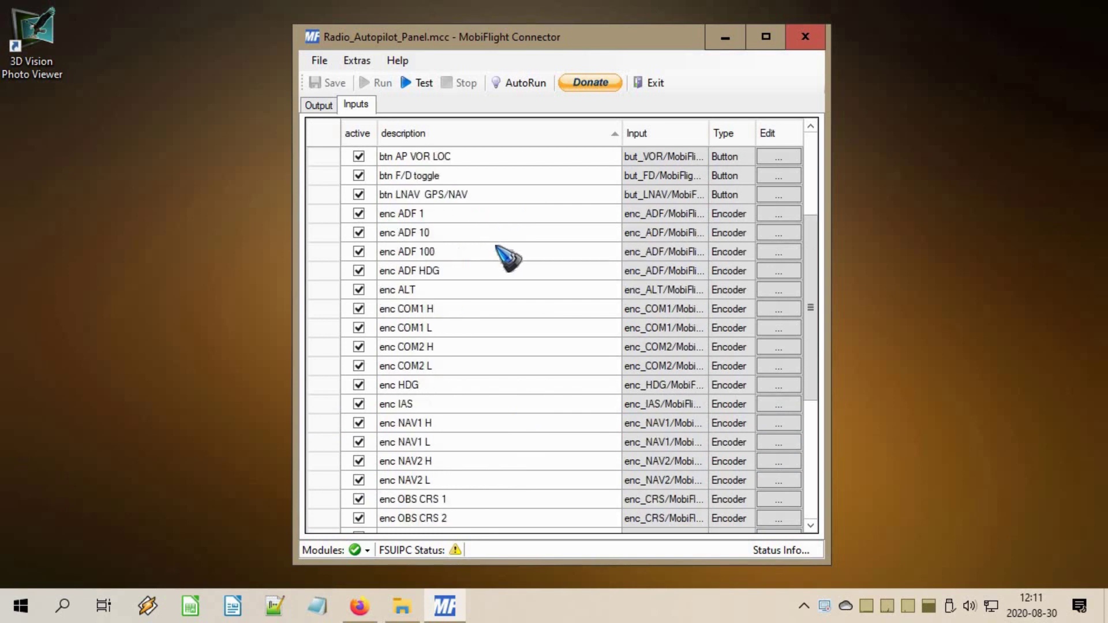
{"action": "left_click", "coordinate": [559, 388]}
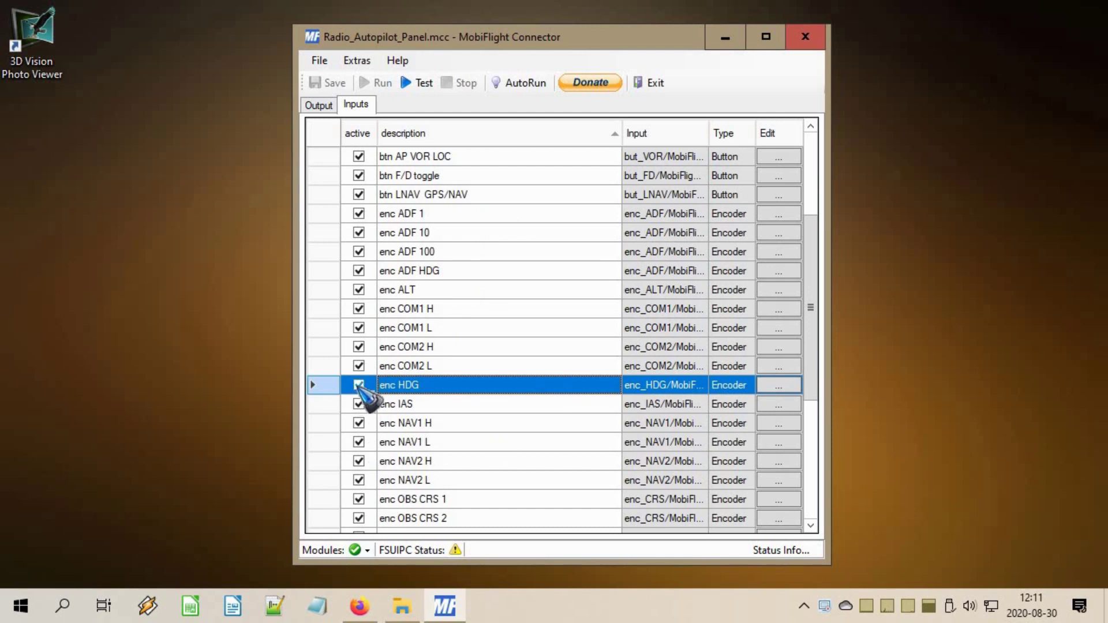
Step: Open the enc HDG wizard and confirm module MobiFlight Mega, device enc_HDG, action type Event ID
{"action": "left_click", "coordinate": [784, 387]}
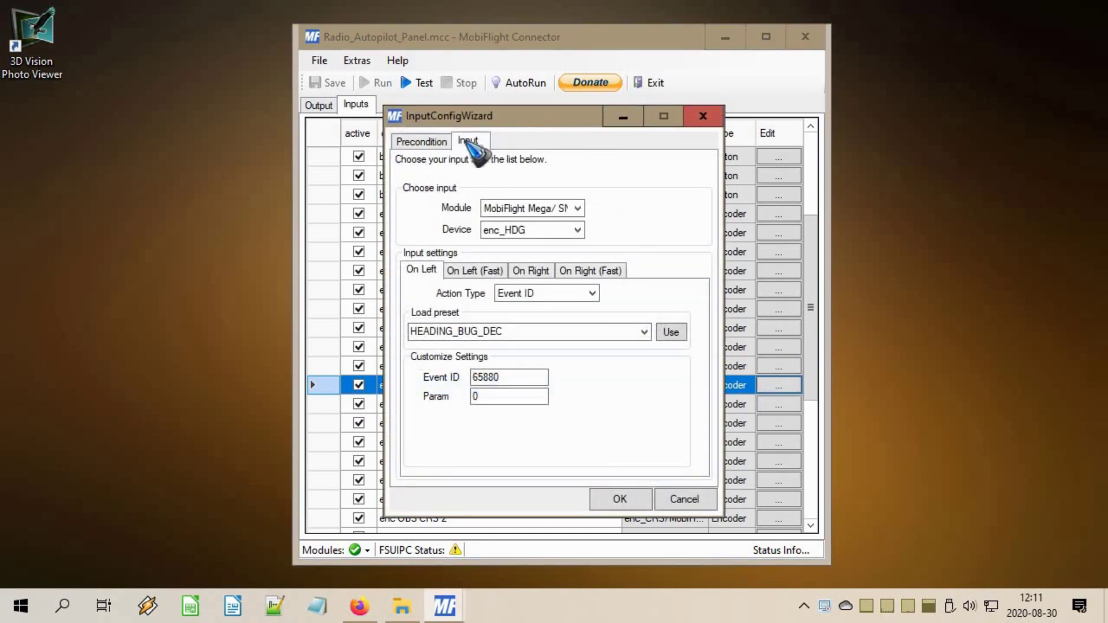
{"action": "left_click", "coordinate": [537, 209]}
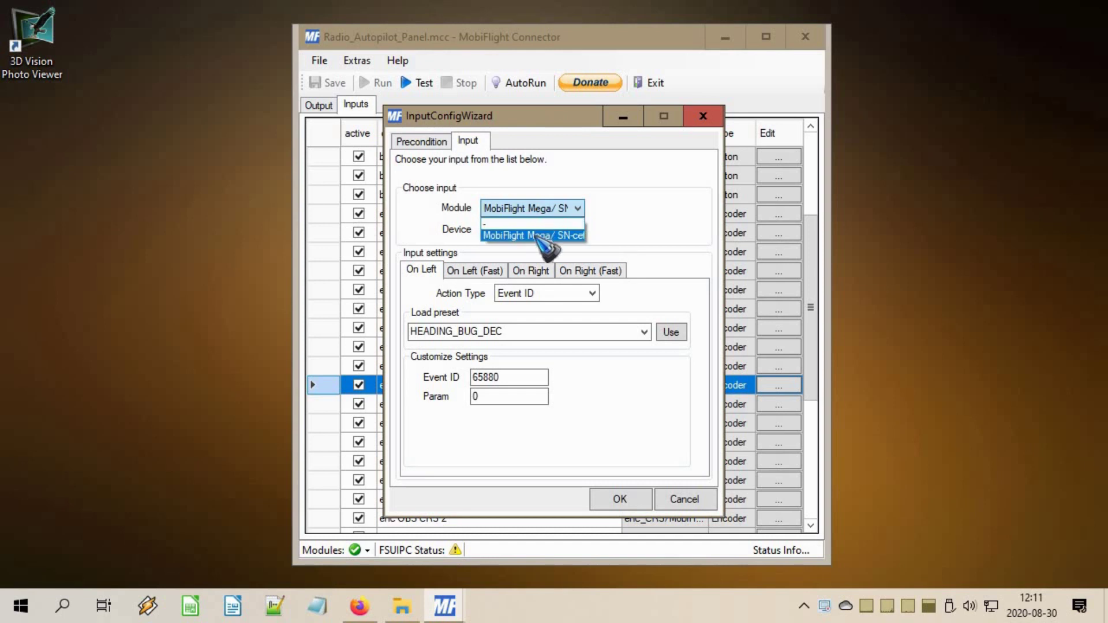
{"action": "left_click", "coordinate": [536, 236]}
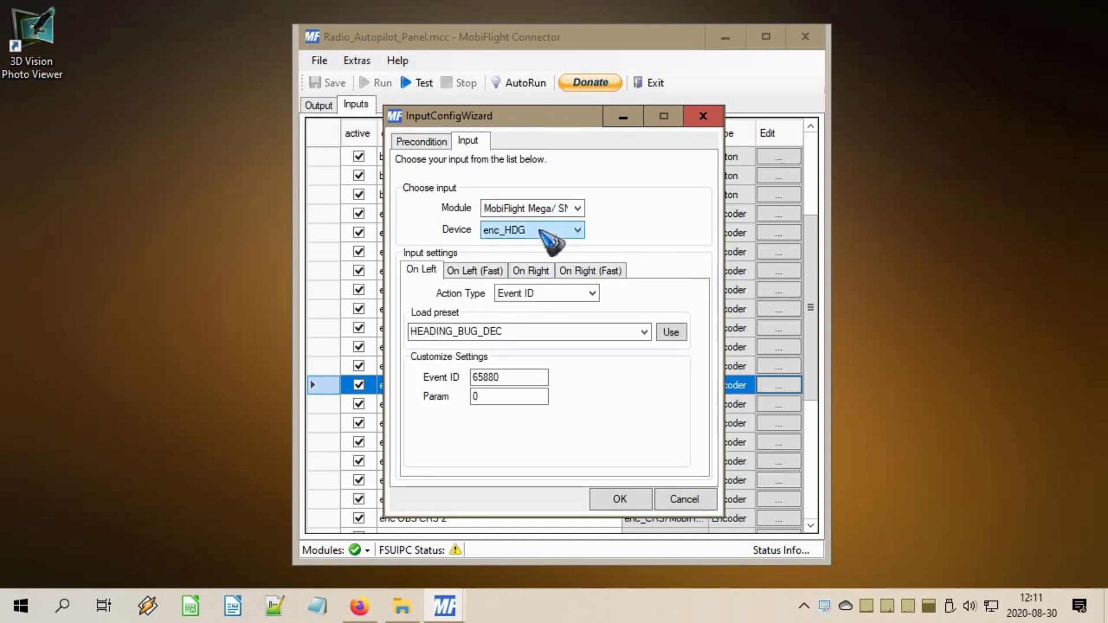
{"action": "left_click", "coordinate": [552, 231]}
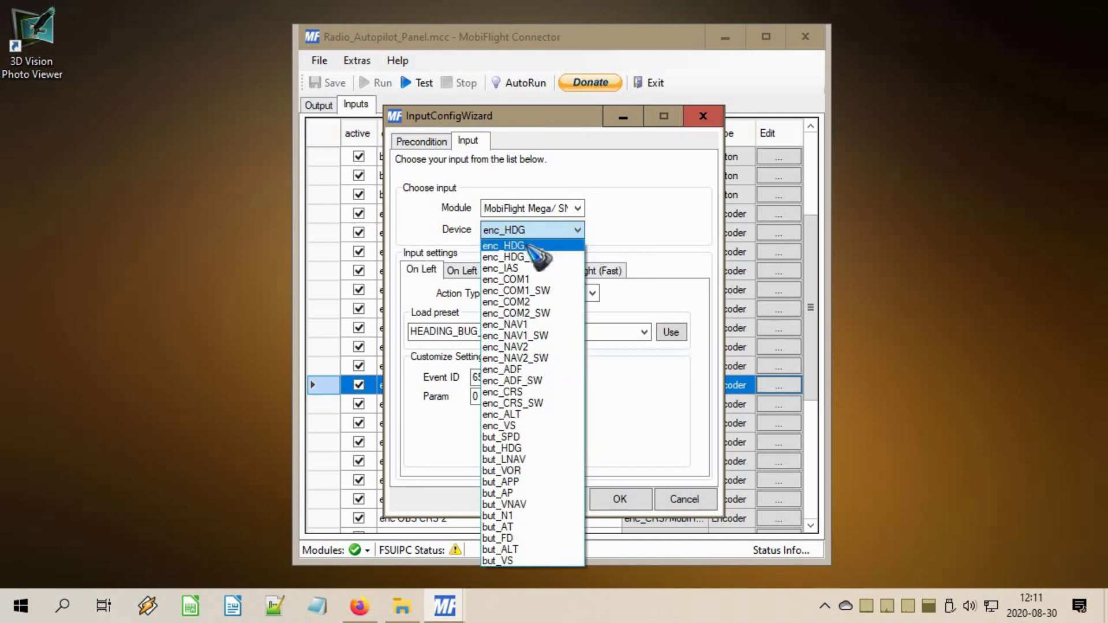
{"action": "left_click", "coordinate": [528, 246]}
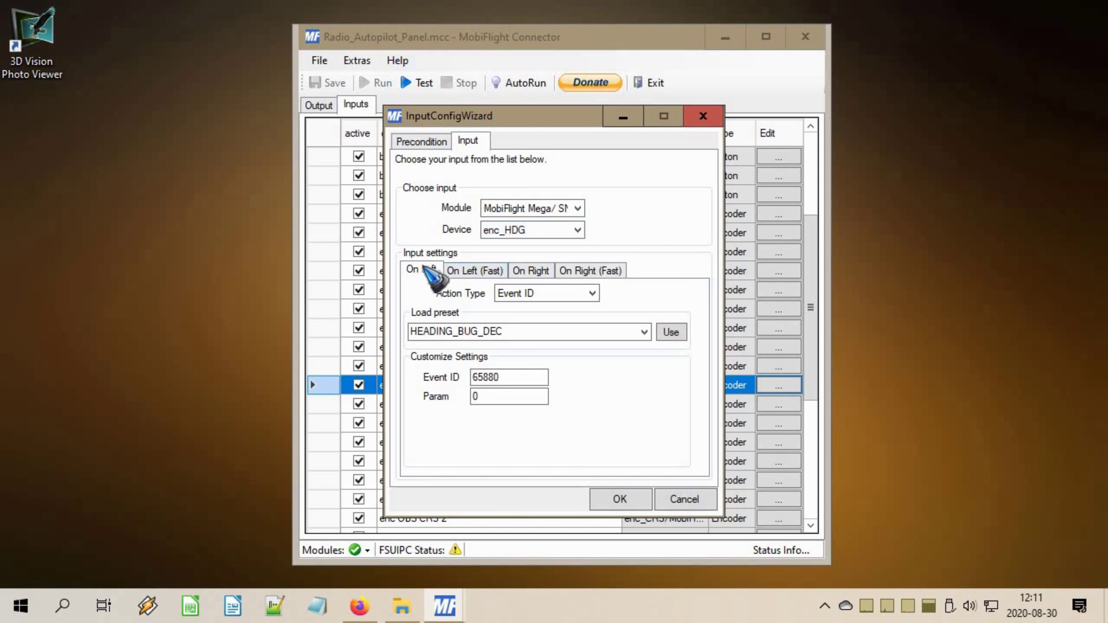
{"action": "left_click", "coordinate": [567, 293]}
{"action": "left_click", "coordinate": [567, 326]}
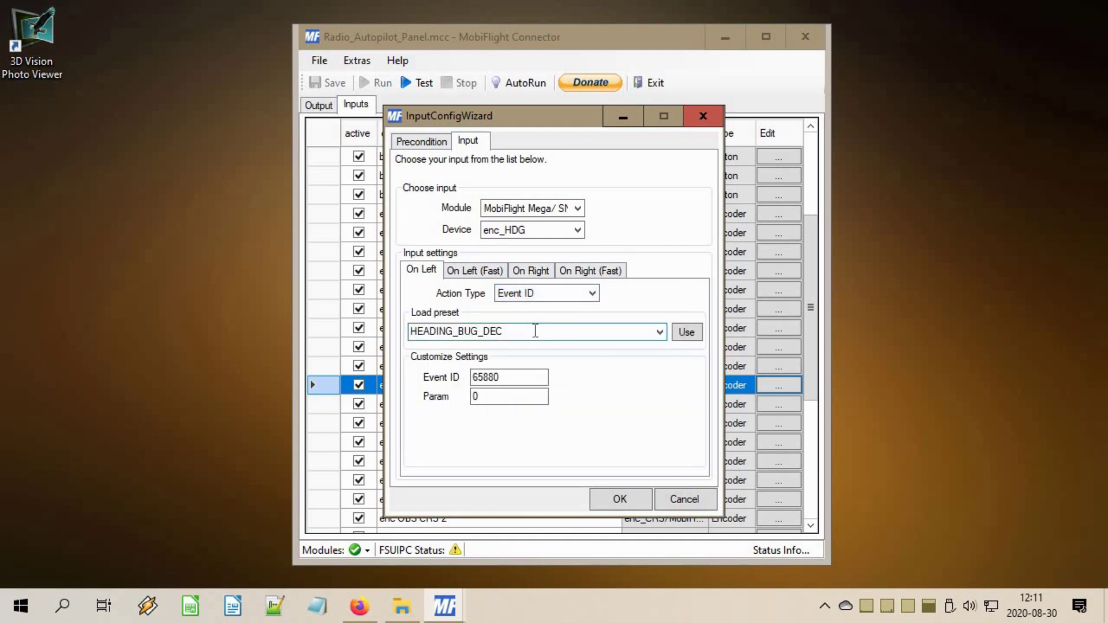
Step: Check the HEADING_BUG_DEC left preset and the right-turn settings, then cancel the wizard unchanged
{"action": "left_click", "coordinate": [660, 332]}
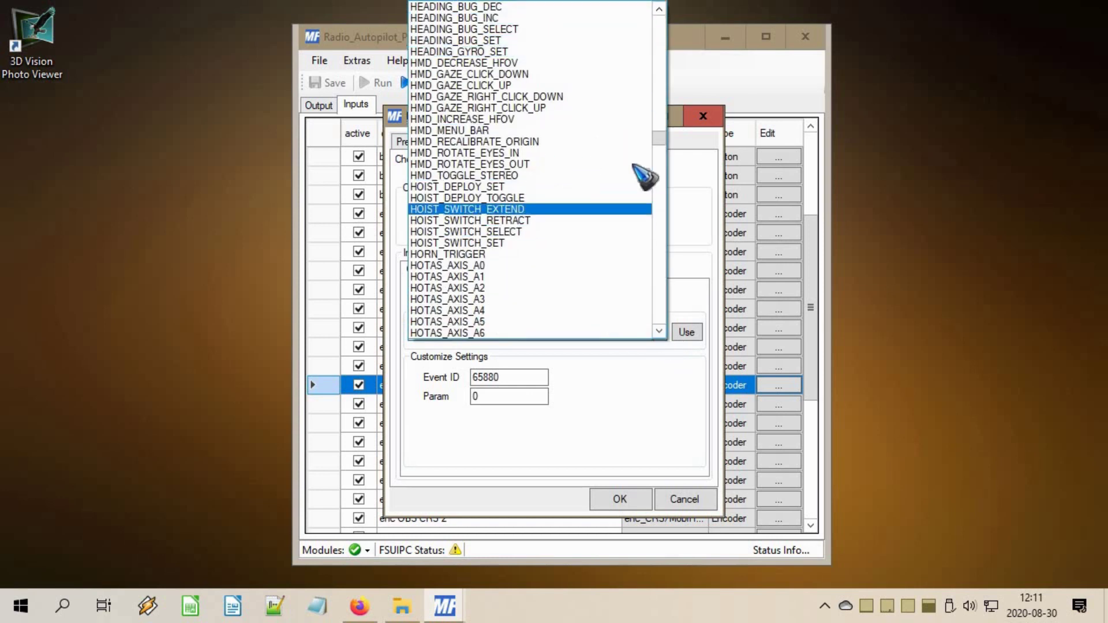
{"action": "left_click", "coordinate": [645, 378]}
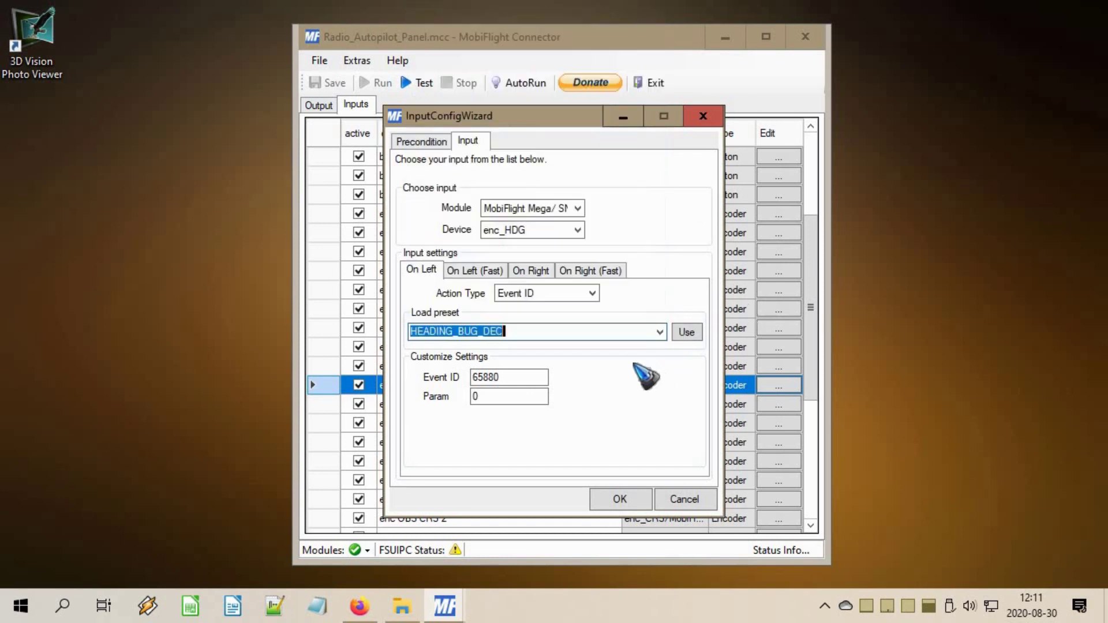
{"action": "left_click", "coordinate": [430, 271]}
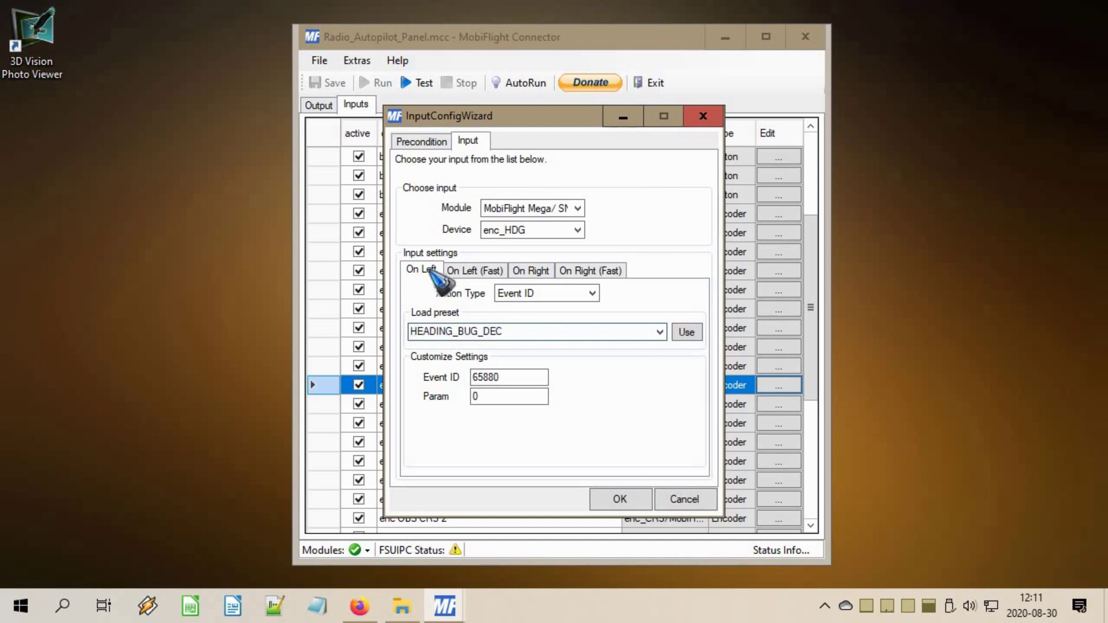
{"action": "left_click", "coordinate": [517, 269]}
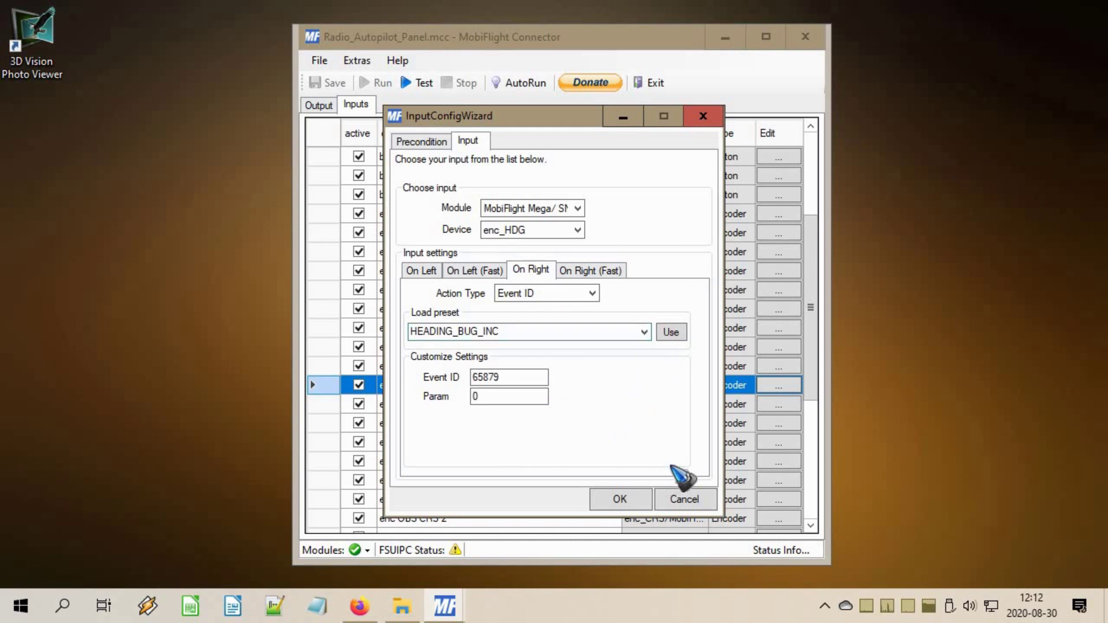
{"action": "left_click", "coordinate": [684, 500]}
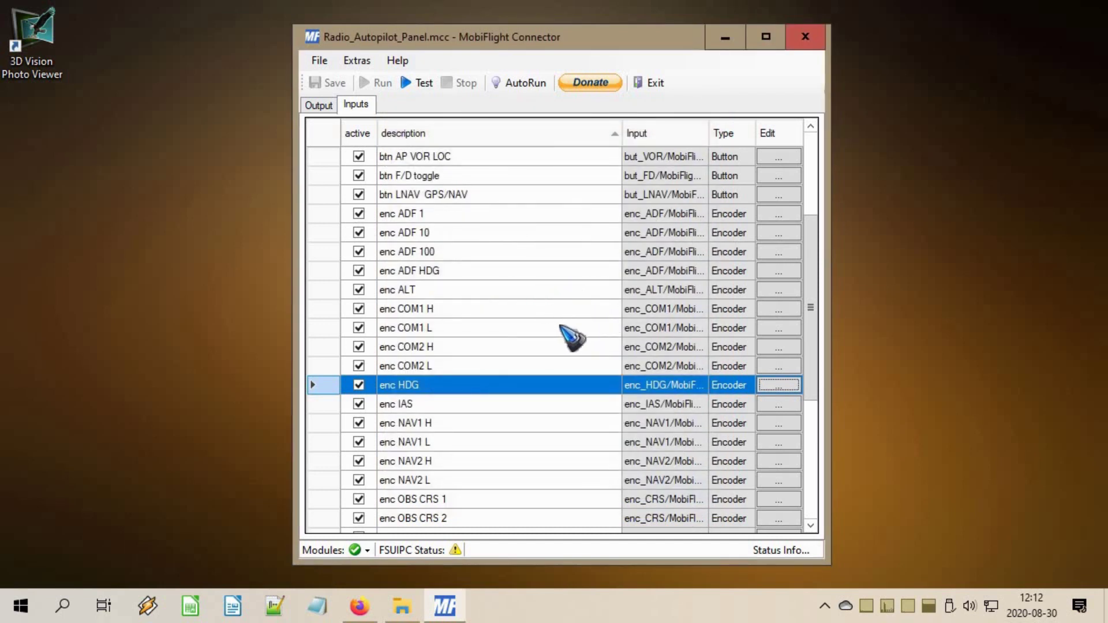
{"action": "scroll", "coordinate": [561, 328], "scroll_direction": "down", "scroll_amount": 2}
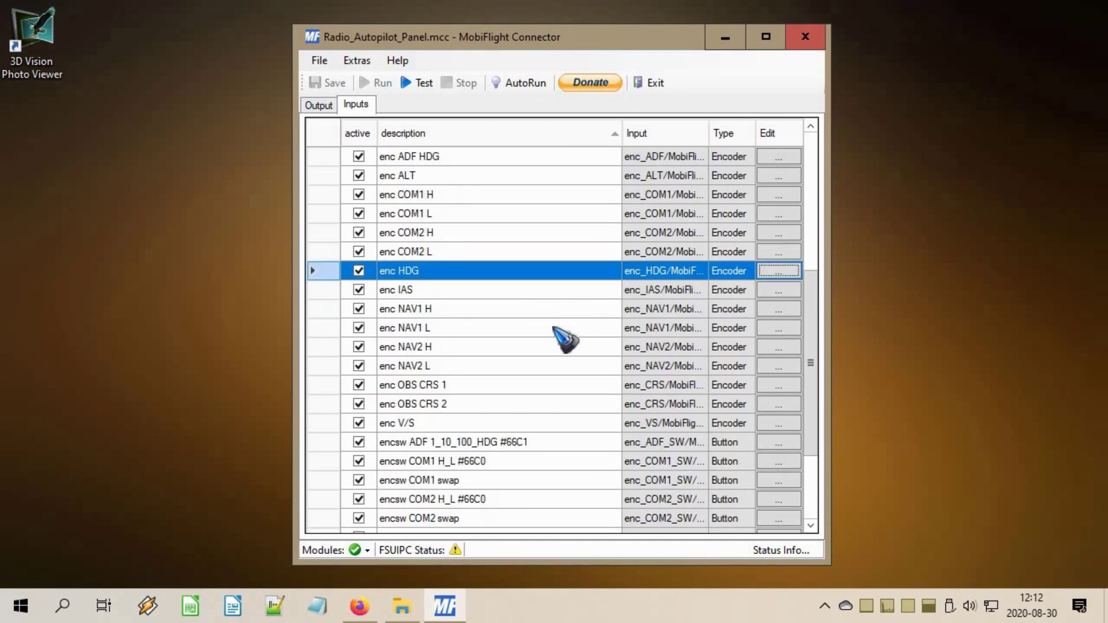
{"action": "scroll", "coordinate": [555, 329], "scroll_direction": "down", "scroll_amount": 3}
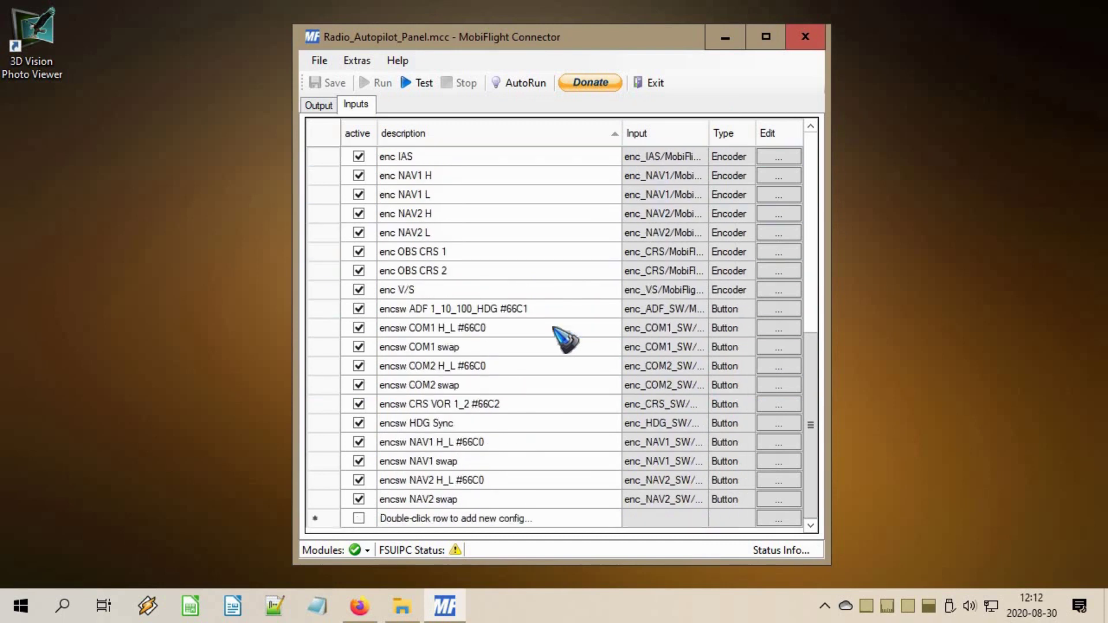
{"action": "left_click", "coordinate": [523, 428]}
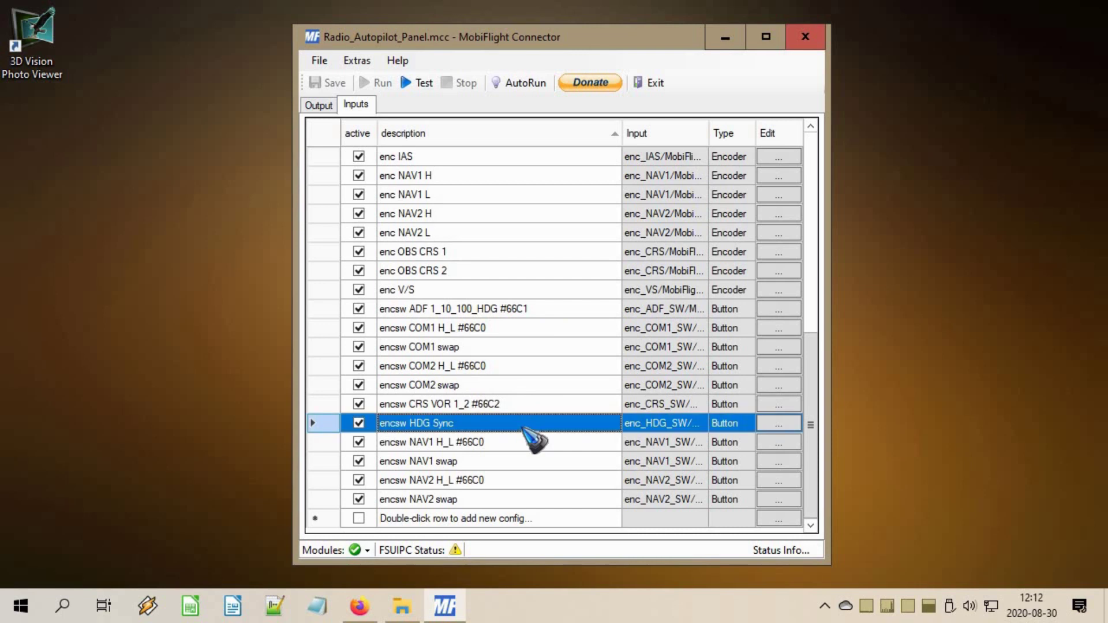
{"action": "left_click", "coordinate": [778, 422]}
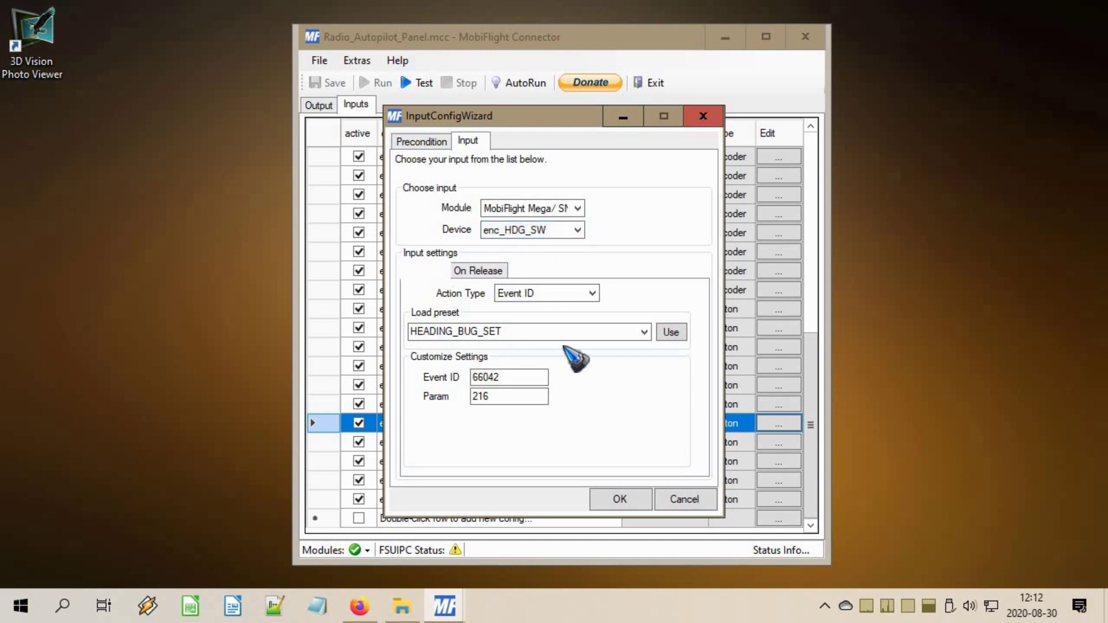
{"action": "left_click", "coordinate": [561, 292]}
{"action": "left_click", "coordinate": [583, 335]}
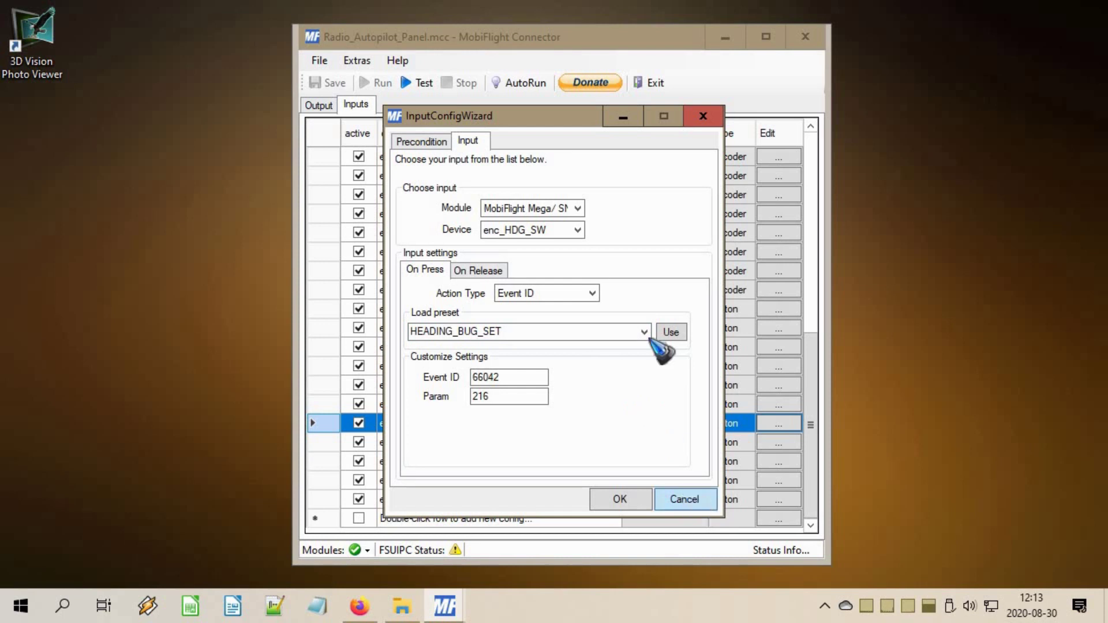
{"action": "key", "text": "Escape"}
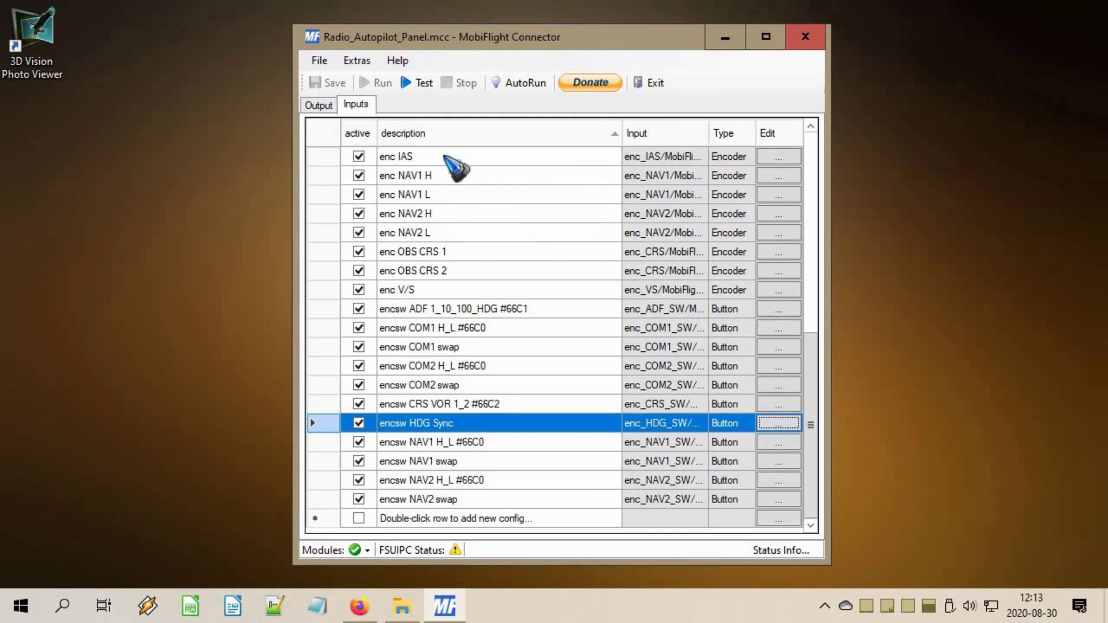
{"action": "scroll", "coordinate": [462, 173], "scroll_direction": "up", "scroll_amount": 2}
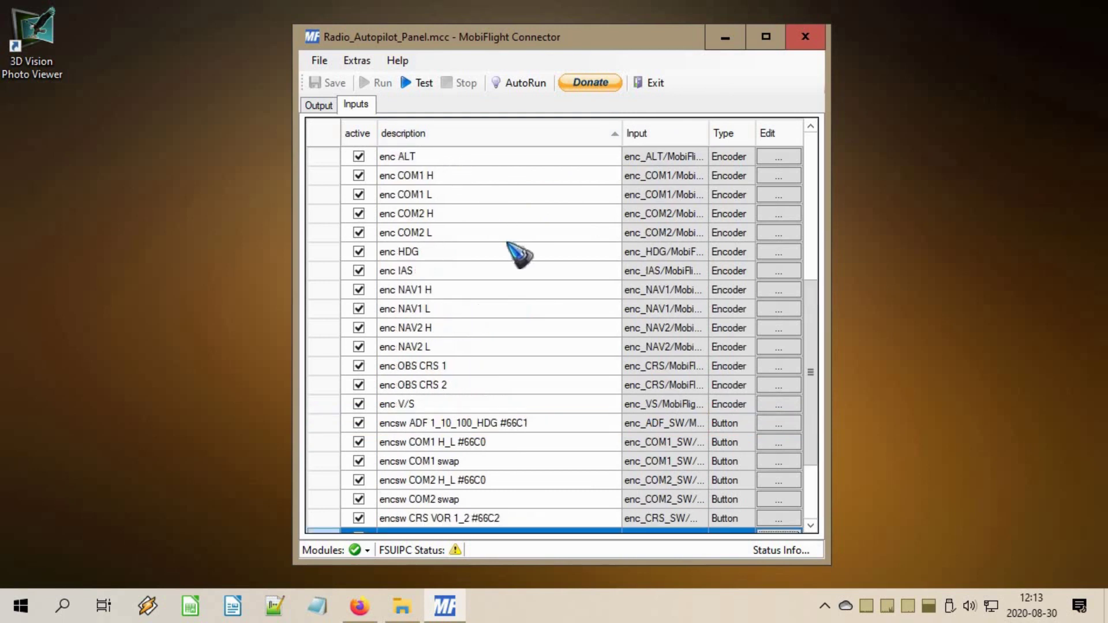
{"action": "left_click", "coordinate": [512, 273]}
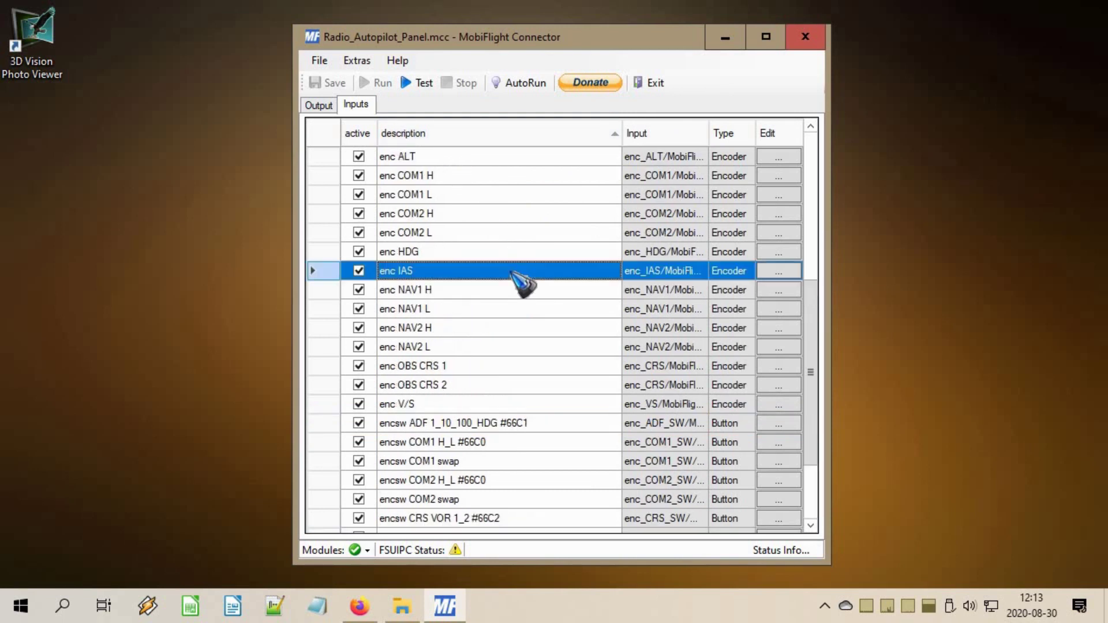
{"action": "left_click", "coordinate": [778, 271]}
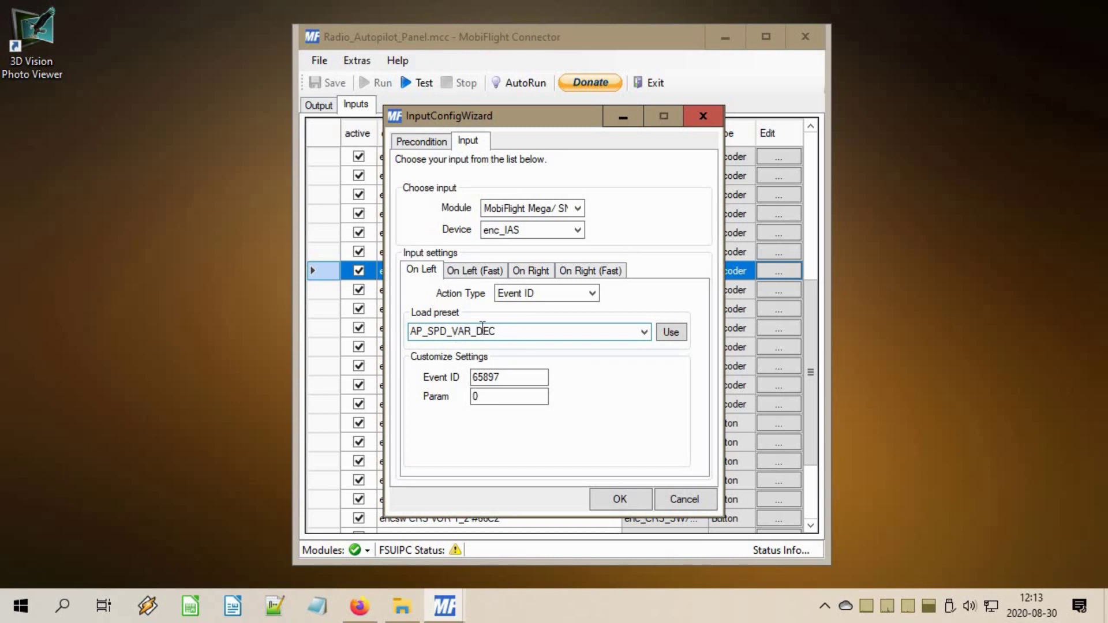
{"action": "left_click", "coordinate": [542, 269]}
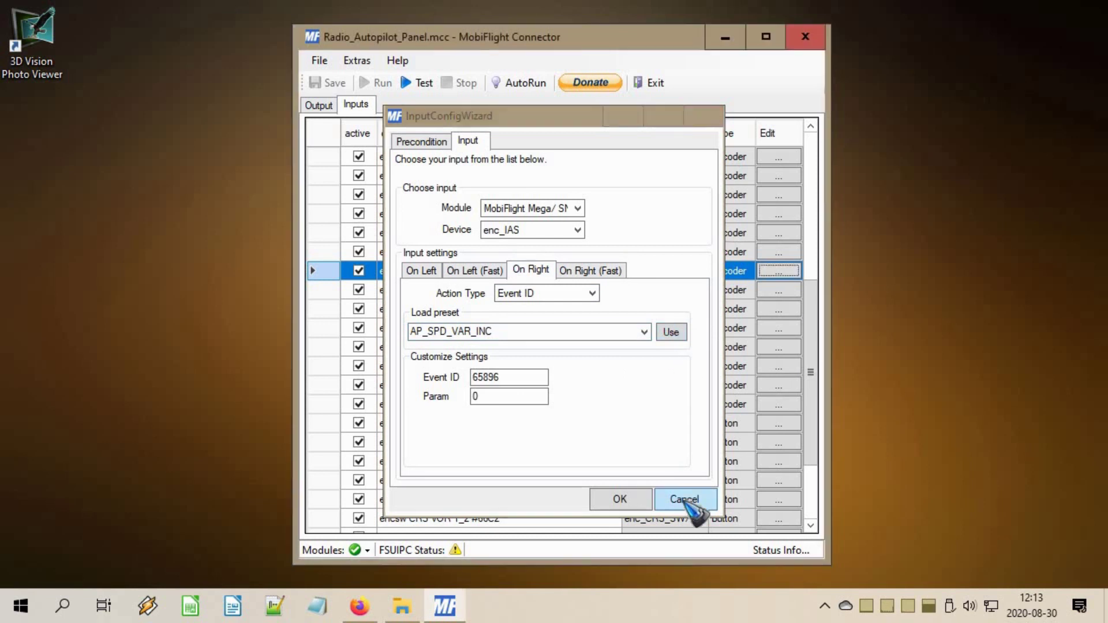
{"action": "left_click", "coordinate": [687, 502]}
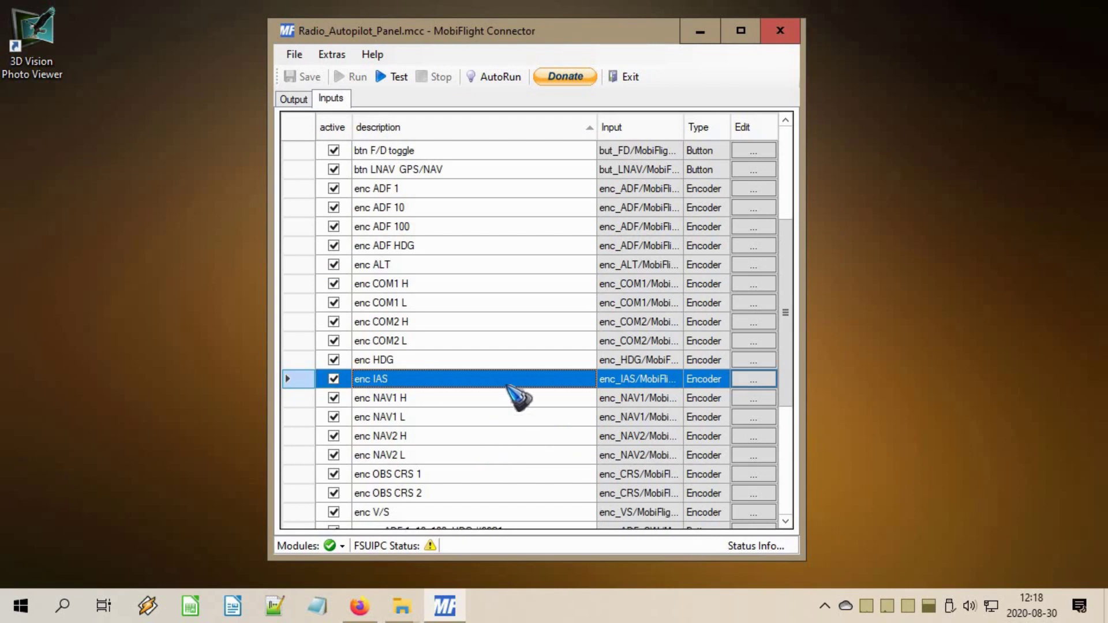
{"action": "left_click", "coordinate": [472, 266]}
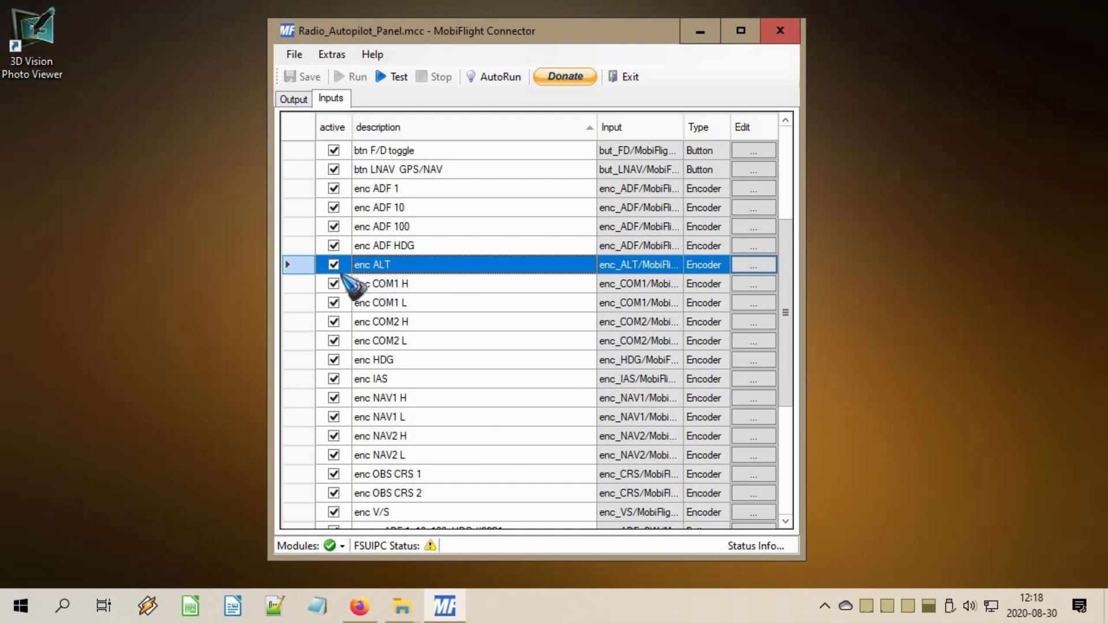
{"action": "left_click", "coordinate": [757, 265]}
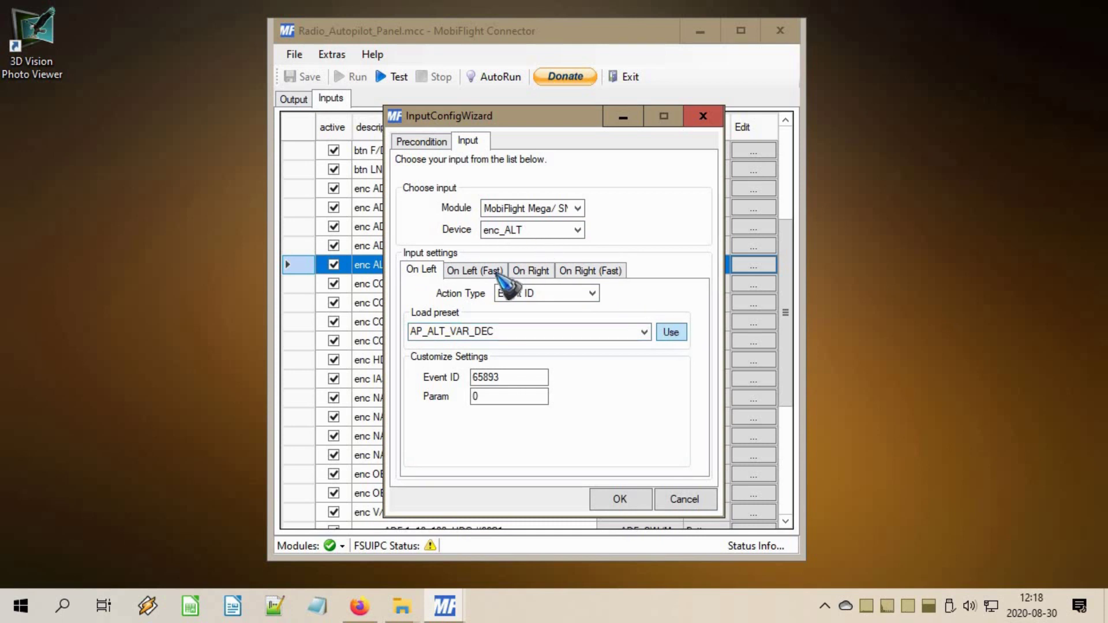
{"action": "left_click", "coordinate": [531, 270]}
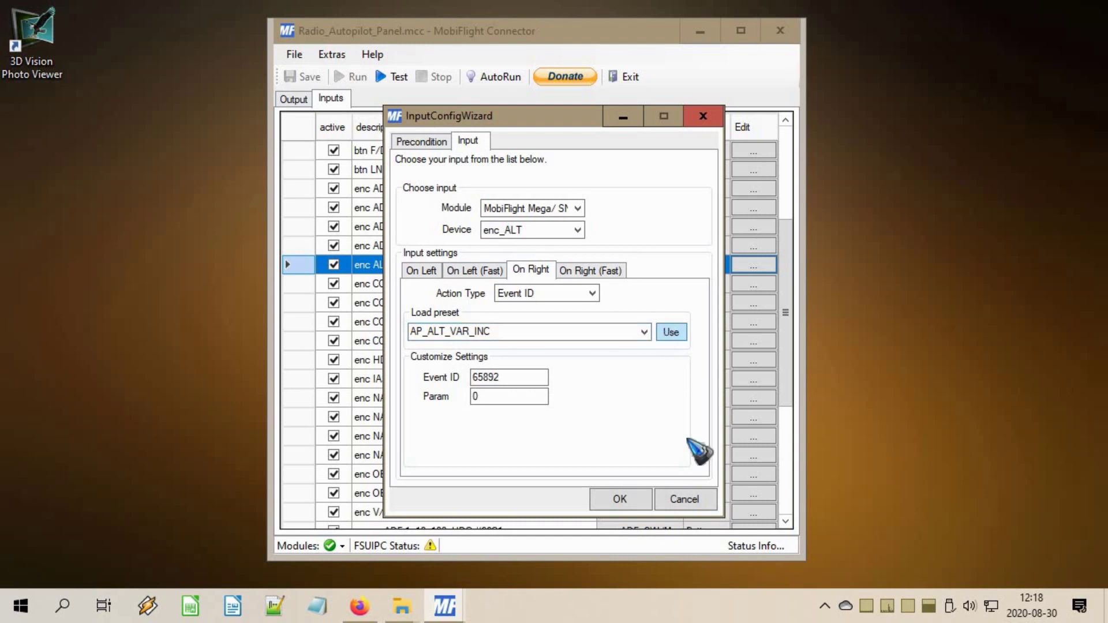
{"action": "left_click", "coordinate": [690, 500]}
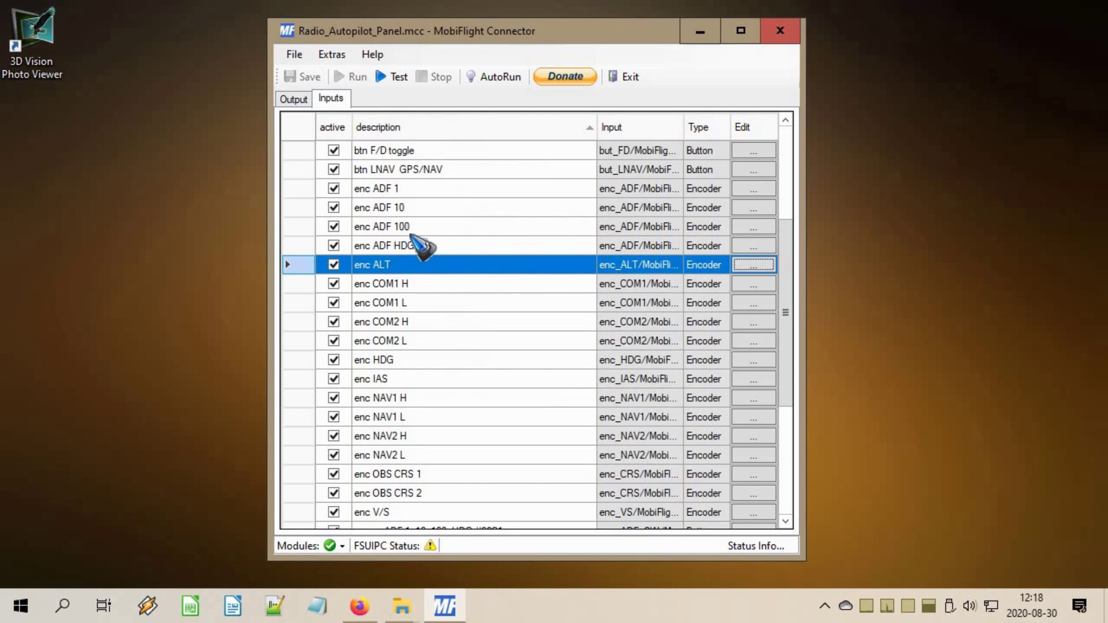
{"action": "scroll", "coordinate": [442, 247], "scroll_direction": "down", "scroll_amount": 1}
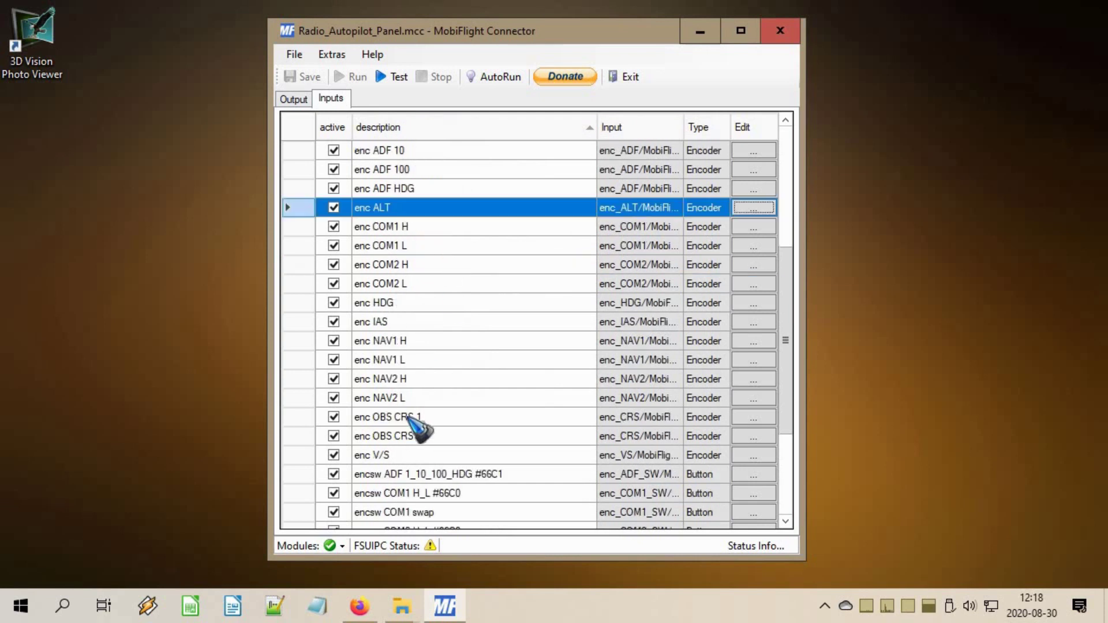
{"action": "left_click", "coordinate": [441, 459]}
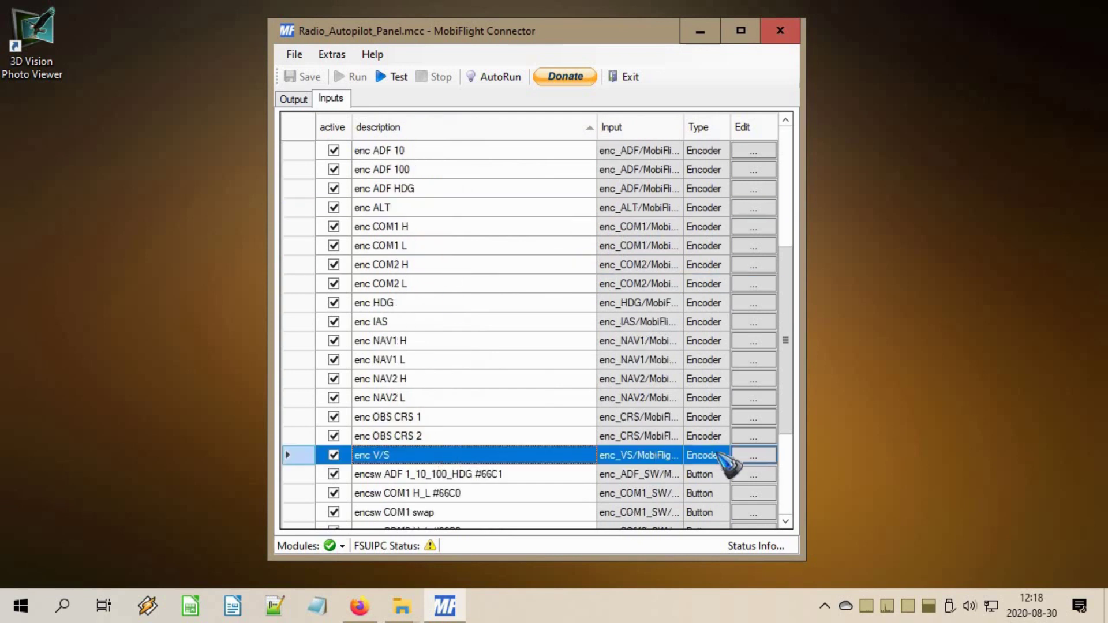
{"action": "left_click", "coordinate": [755, 455]}
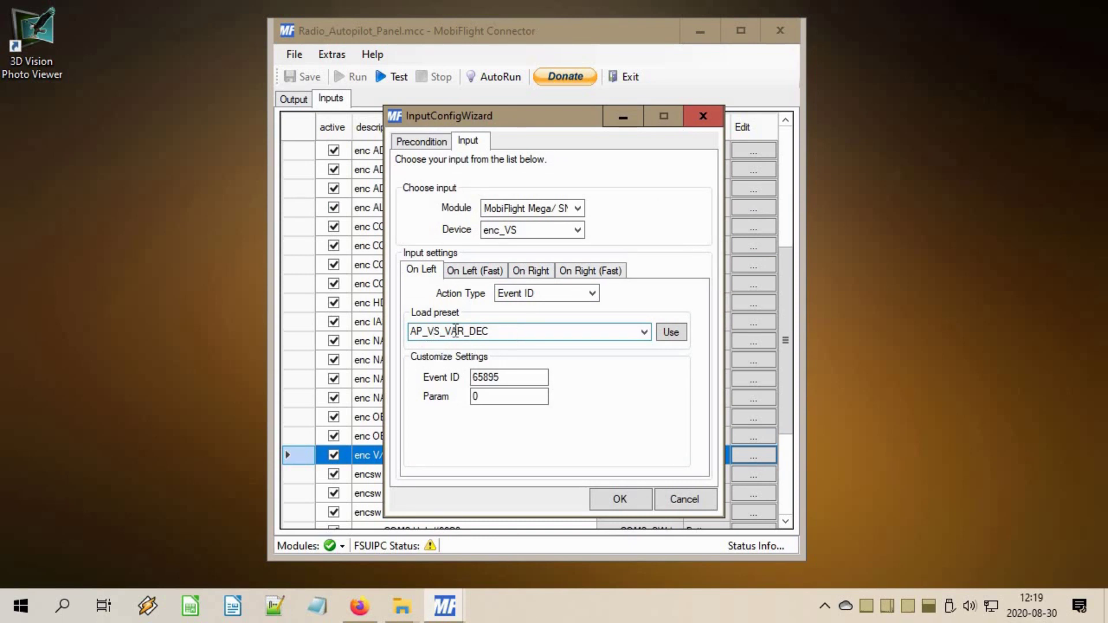
{"action": "left_click", "coordinate": [532, 269]}
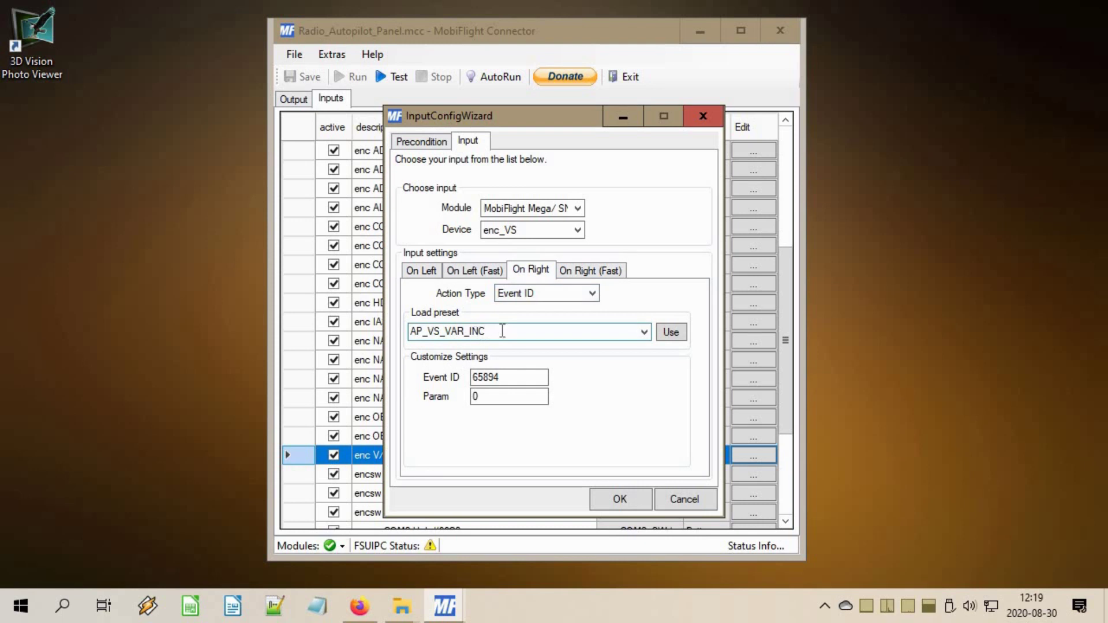
{"action": "left_click", "coordinate": [692, 500]}
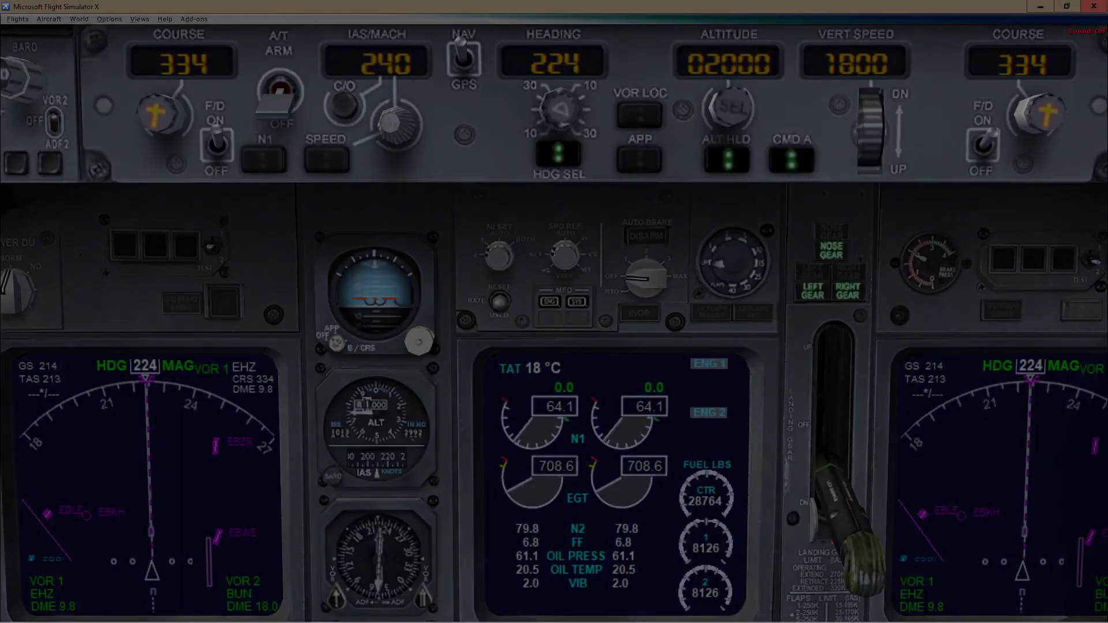
Step: Pause Flight Simulator X with the autopilot at heading 224, altitude 02000, vertical speed 1800
{"action": "key", "text": "p"}
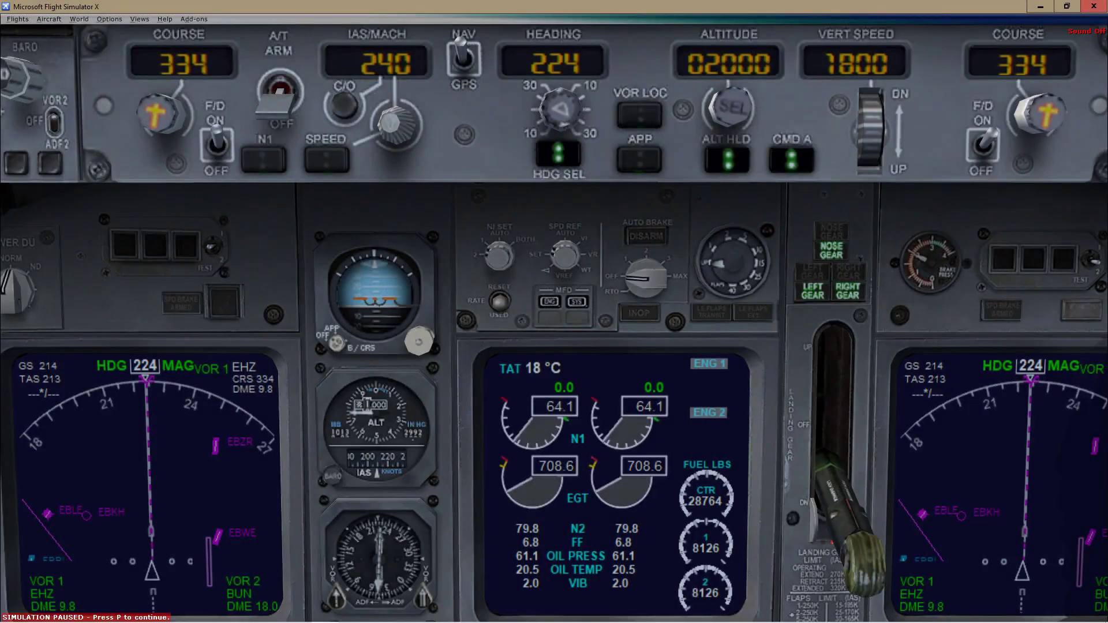